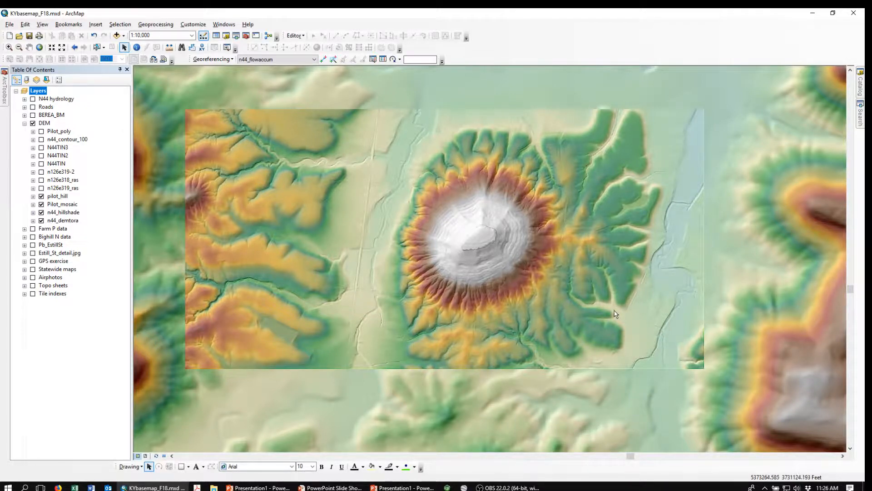
- Switch to the PowerPoint slide show to view the photo of the cone-shaped hill
{"action": "key", "text": "alt+Tab"}
{"action": "key", "text": "alt+Tab"}
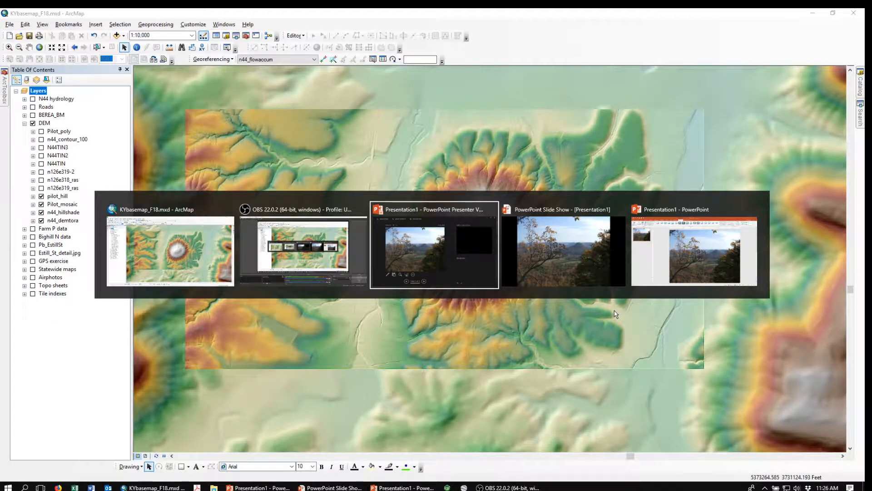
{"action": "key", "text": "alt+Tab"}
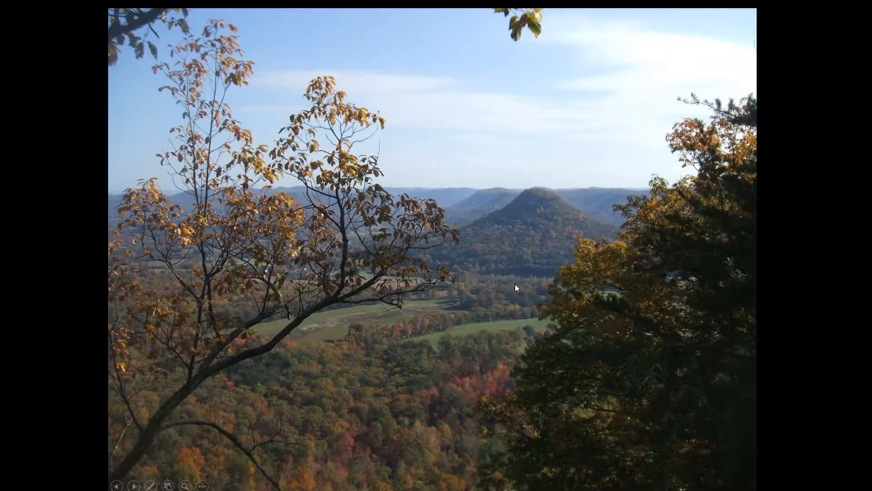
- End the slide show and close the PowerPoint presentation without saving it
{"action": "key", "text": "Escape"}
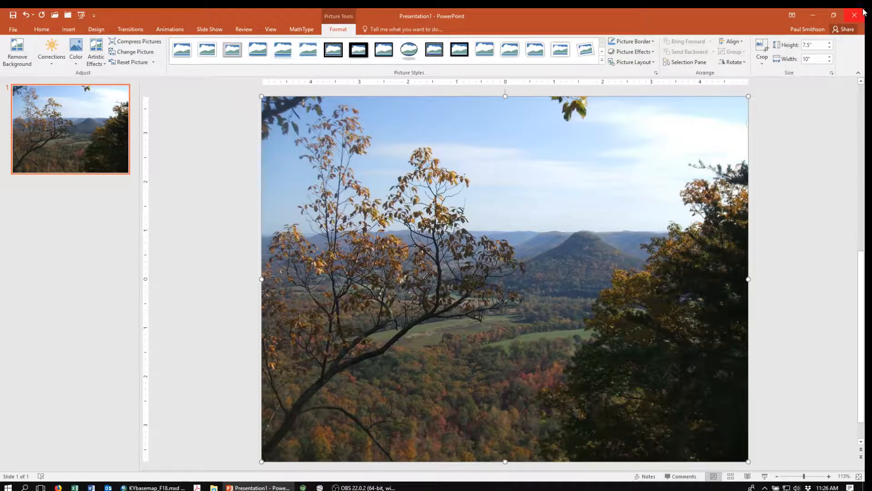
{"action": "left_click", "coordinate": [853, 17]}
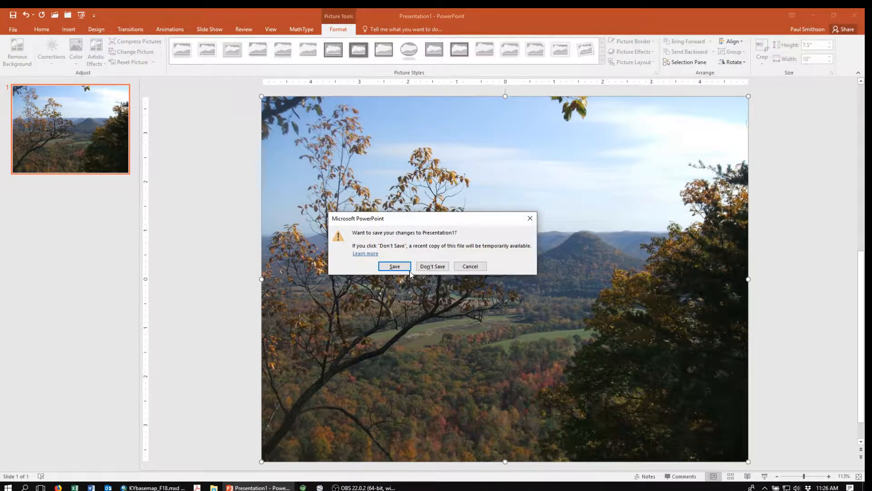
{"action": "left_click", "coordinate": [432, 266]}
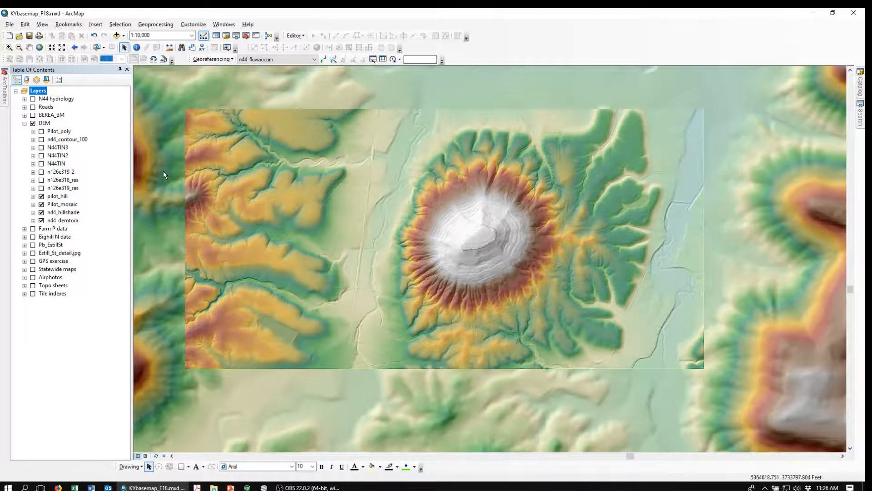
- Compare the terrain with and without the pilot_hill and Pilot_mosaic layers by hiding both and showing them again
{"action": "left_click", "coordinate": [41, 196]}
{"action": "left_click", "coordinate": [41, 205]}
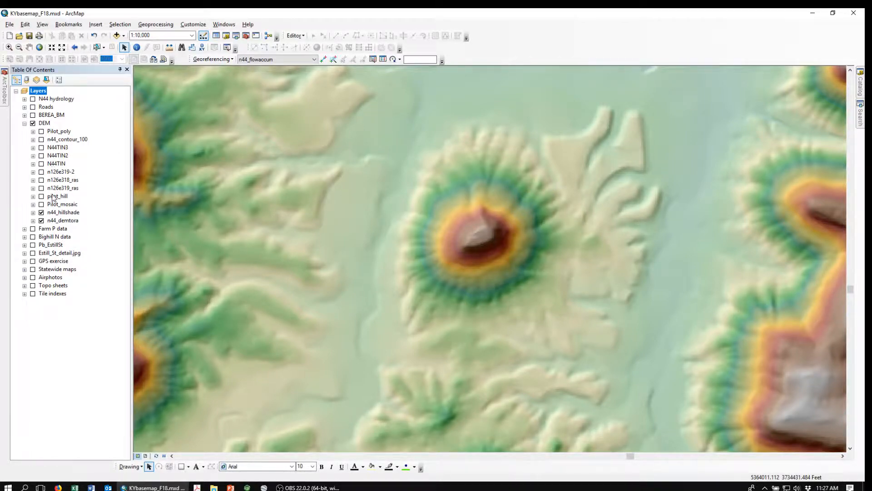
{"action": "left_click", "coordinate": [42, 204]}
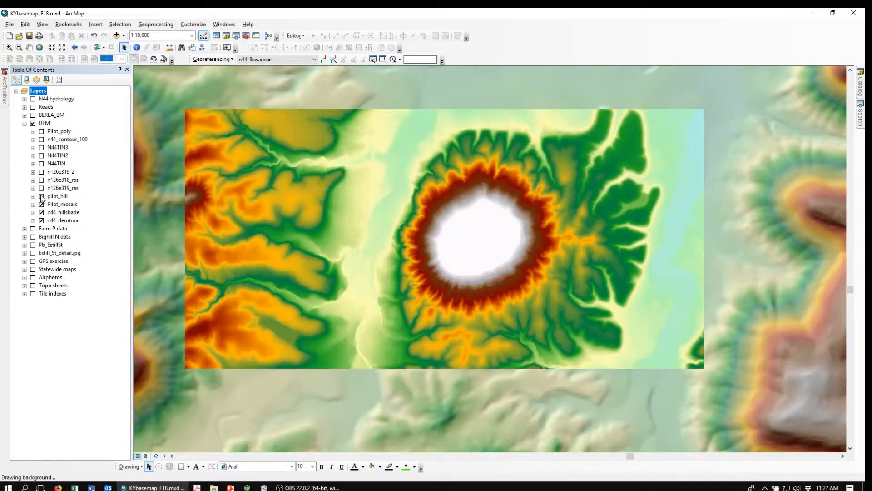
{"action": "left_click", "coordinate": [42, 196]}
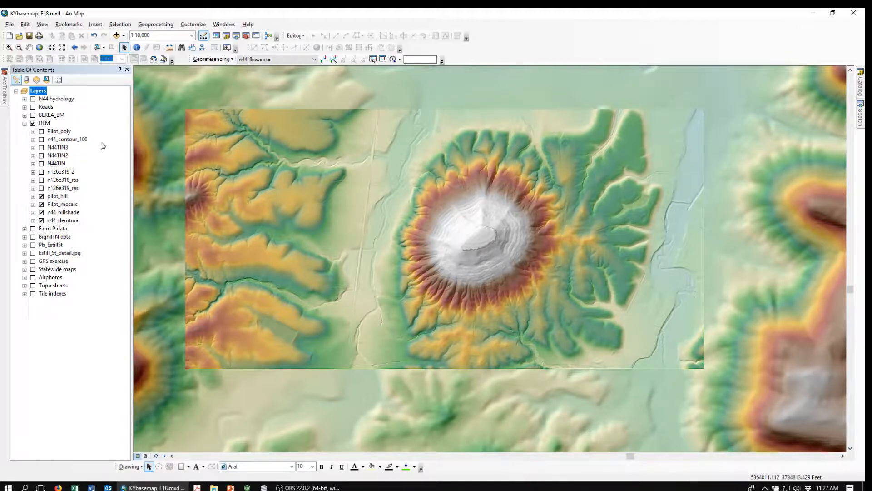
- Show the n44_contour_100 layer and hide n44_hillshade, n44_demtora, Pilot_mosaic and pilot_hill so only contours are displayed
{"action": "left_click", "coordinate": [41, 139]}
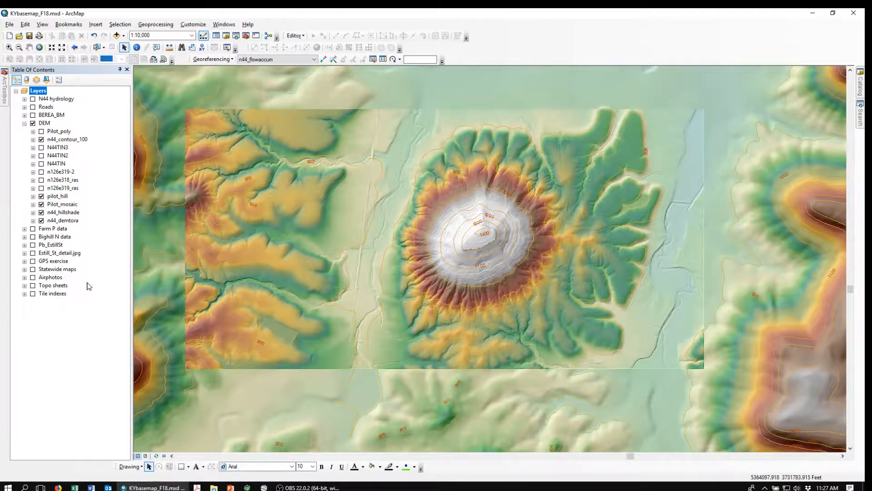
{"action": "left_click", "coordinate": [41, 212]}
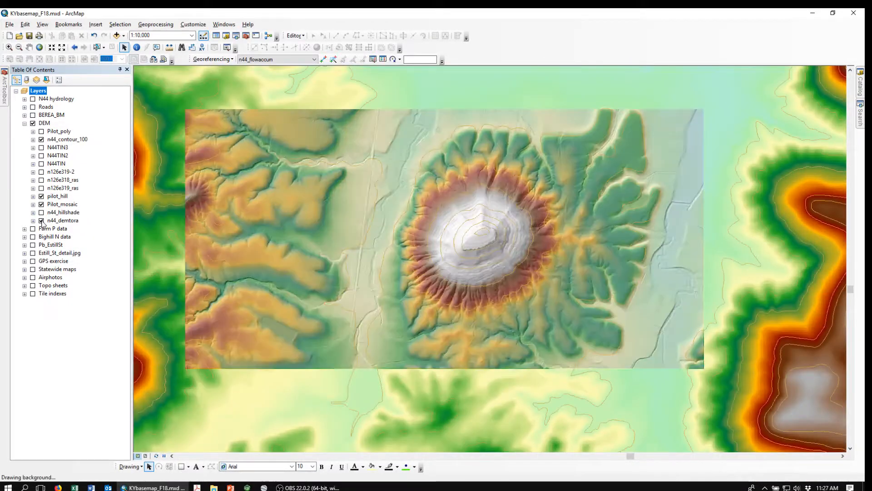
{"action": "left_click", "coordinate": [42, 220]}
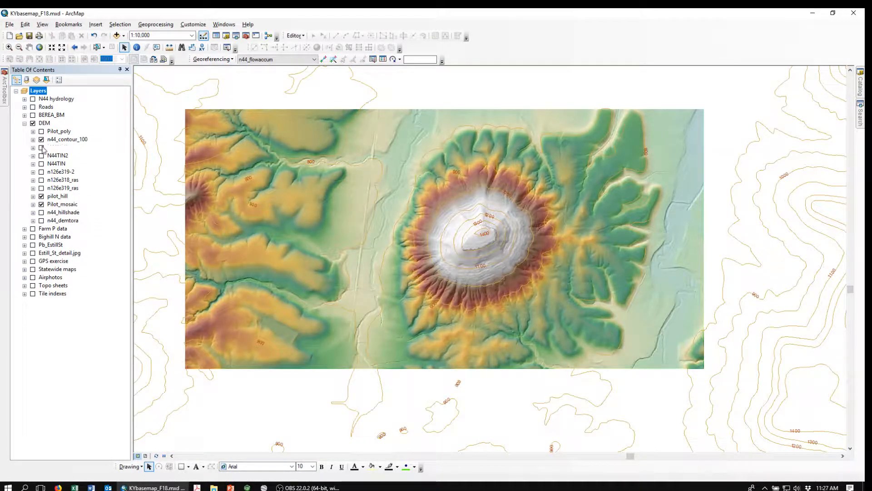
{"action": "left_click", "coordinate": [41, 204]}
{"action": "left_click", "coordinate": [41, 196]}
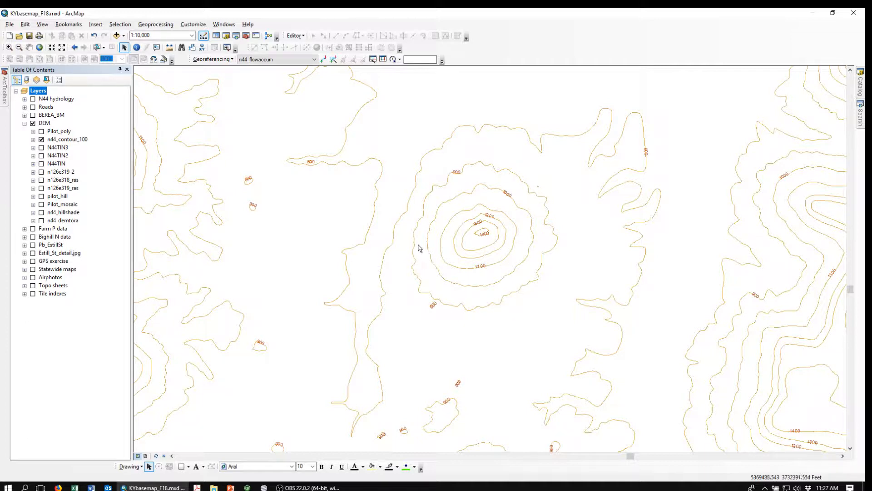
- Start an edit session on the n44_contour_100 layer, continuing past the spatial reference warnings
{"action": "left_click", "coordinate": [301, 38]}
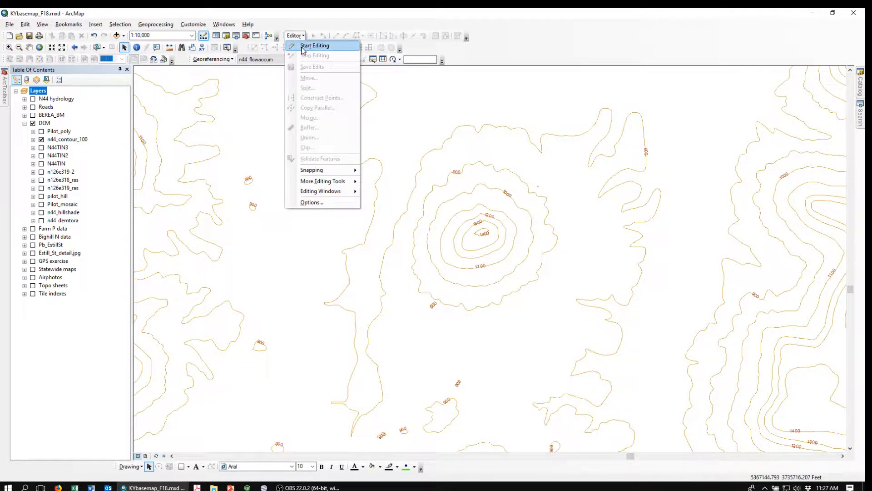
{"action": "left_click", "coordinate": [303, 48]}
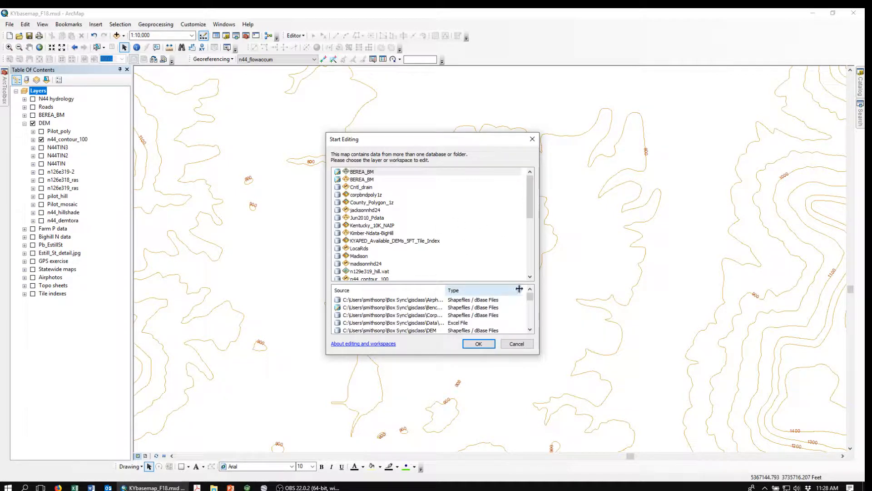
{"action": "scroll", "coordinate": [414, 268], "scroll_direction": "down", "scroll_amount": 2}
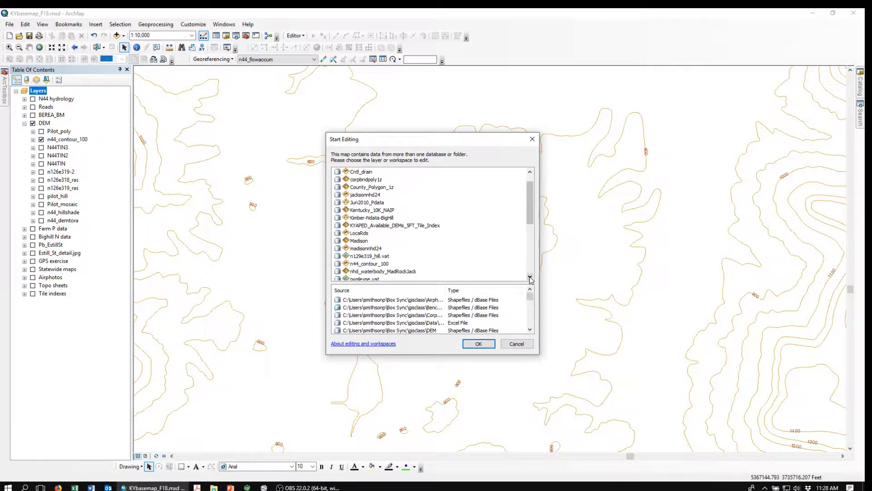
{"action": "double_click", "coordinate": [369, 263]}
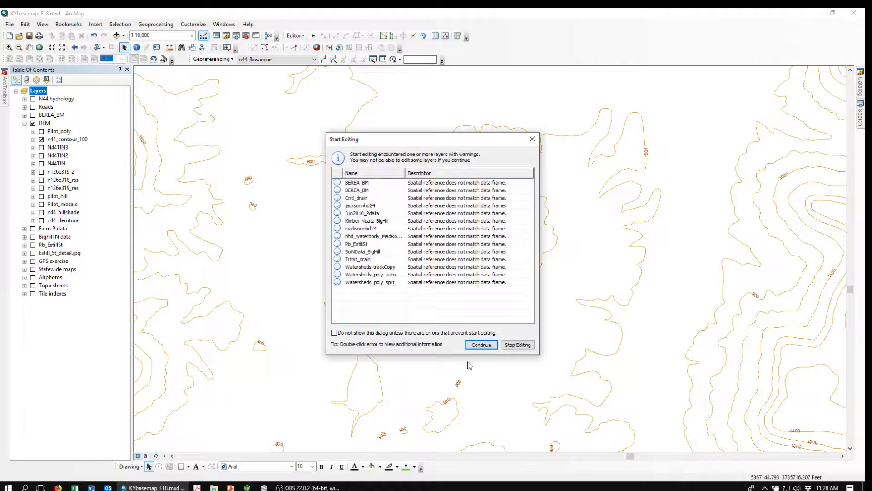
{"action": "left_click", "coordinate": [481, 344]}
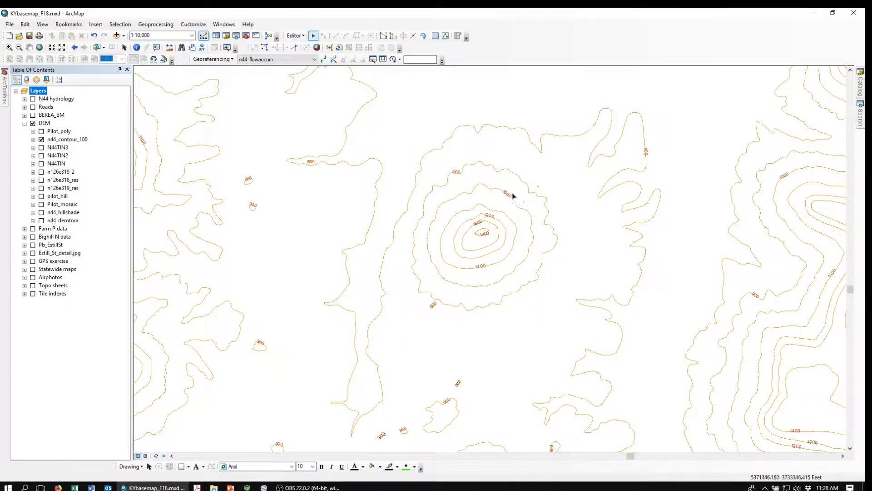
- Select the 900 ft contour around the hill and set up its export from n44_contour_100 into the DEM2 folder
{"action": "left_click", "coordinate": [476, 164]}
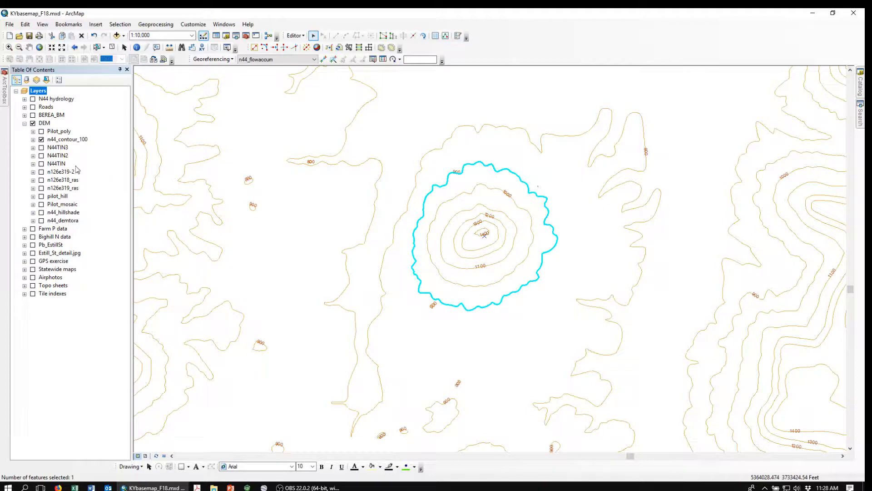
{"action": "right_click", "coordinate": [55, 141]}
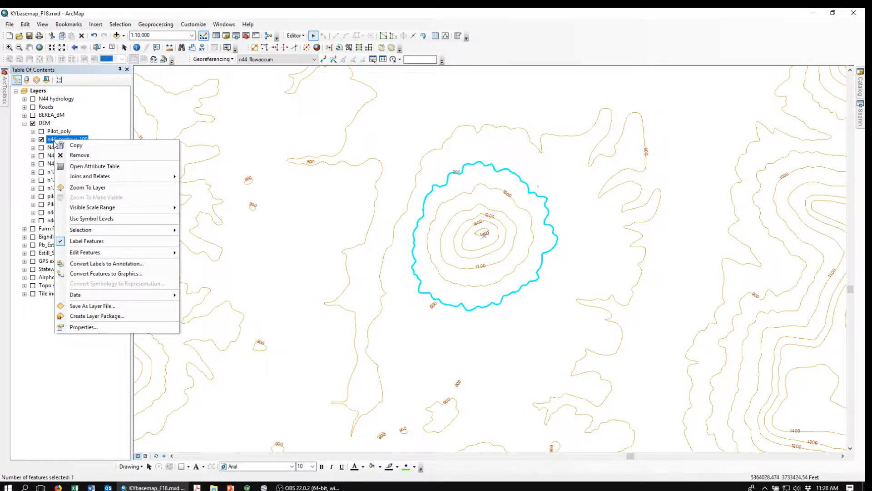
{"action": "mouse_move", "coordinate": [101, 299]}
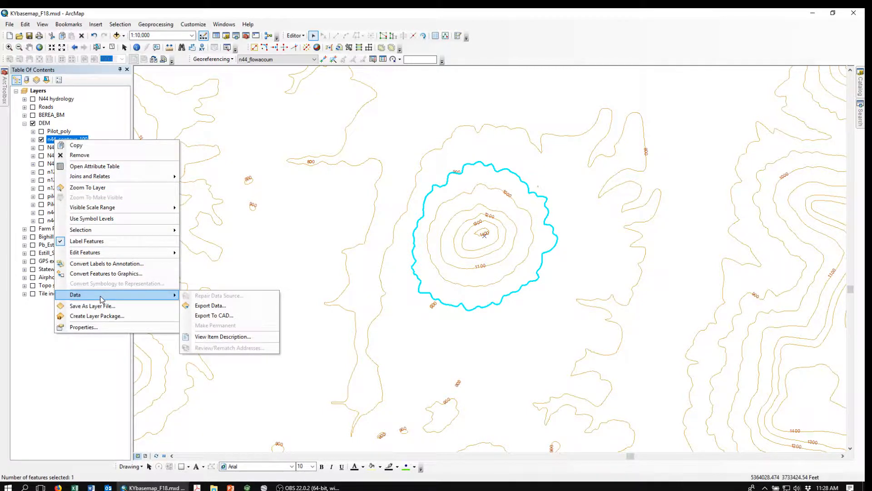
{"action": "left_click", "coordinate": [213, 305]}
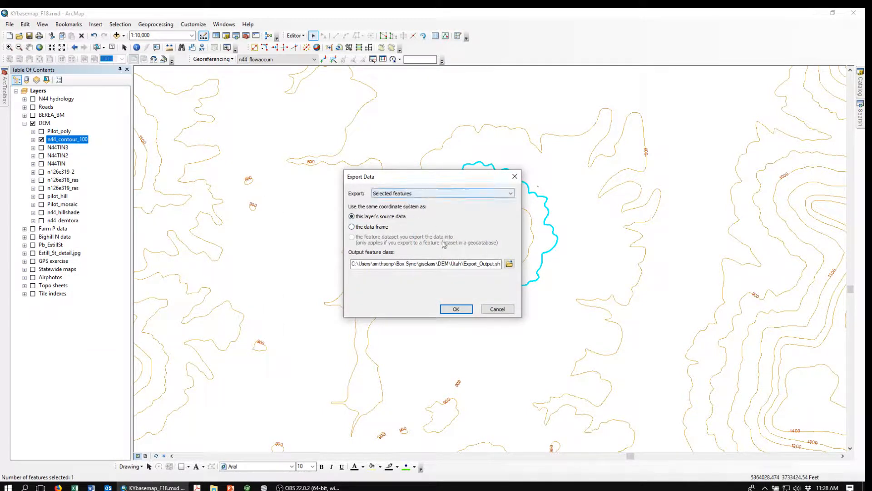
{"action": "left_click", "coordinate": [509, 264]}
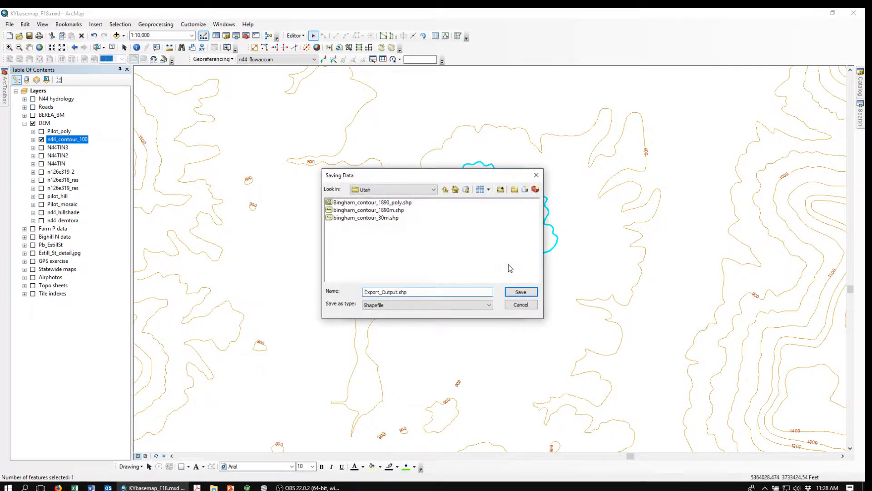
{"action": "left_click", "coordinate": [445, 190]}
{"action": "left_click", "coordinate": [445, 190]}
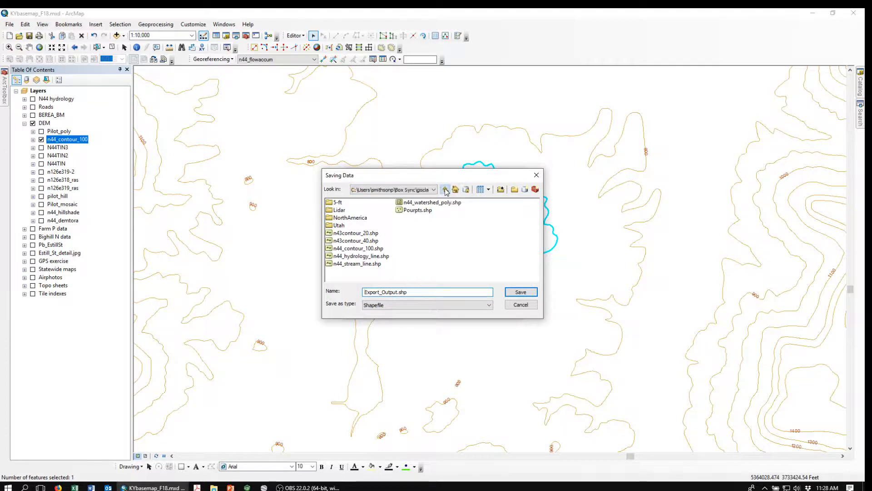
{"action": "double_click", "coordinate": [400, 234]}
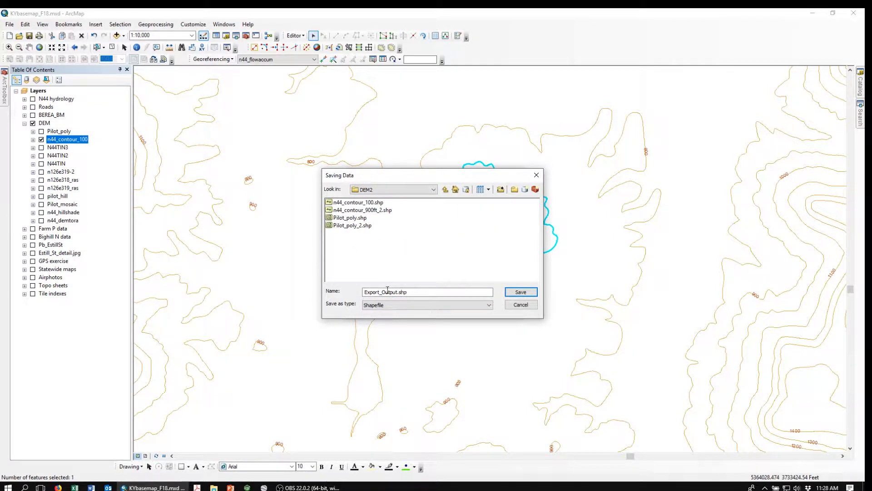
- Export the selected contour as 900ft_line.shp, add it to the map as a layer and clear the selection
{"action": "left_click", "coordinate": [364, 292]}
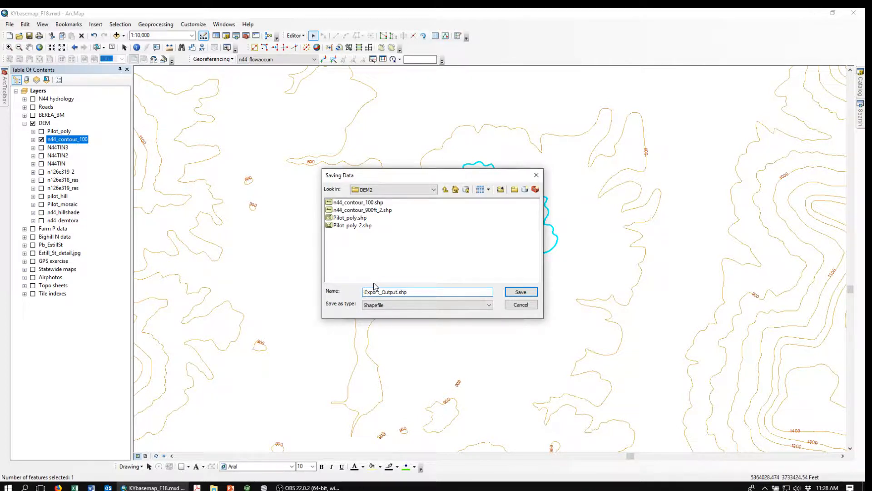
{"action": "key", "text": "Delete"}
{"action": "key", "text": "Delete"}
{"action": "key", "text": "Delete"}
{"action": "key", "text": "Delete"}
{"action": "key", "text": "Delete"}
{"action": "key", "text": "Delete"}
{"action": "key", "text": "Delete"}
{"action": "key", "text": "Delete"}
{"action": "key", "text": "Delete"}
{"action": "type", "text": "900ft_line"}
{"action": "left_click", "coordinate": [520, 294]}
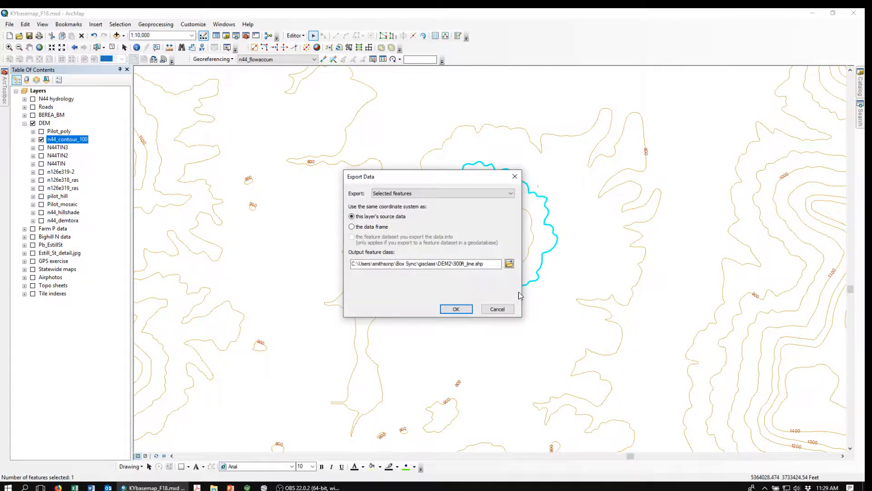
{"action": "left_click", "coordinate": [456, 310]}
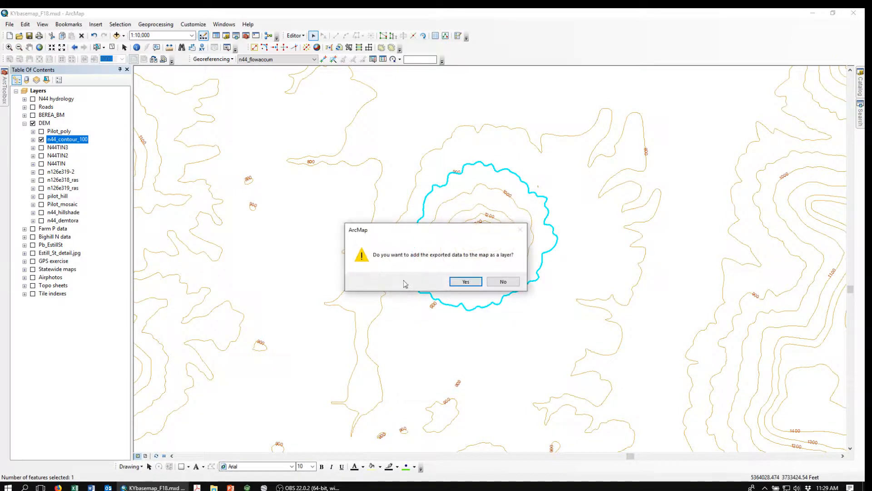
{"action": "left_click", "coordinate": [470, 287]}
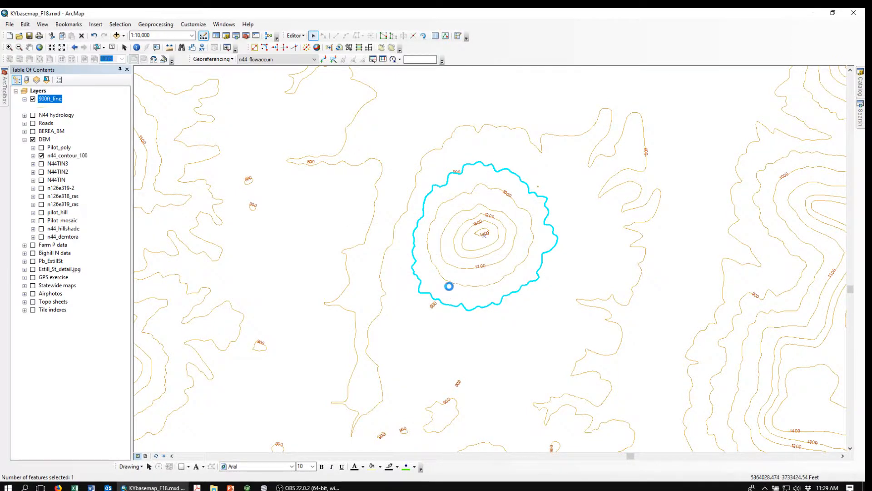
{"action": "left_click", "coordinate": [113, 48]}
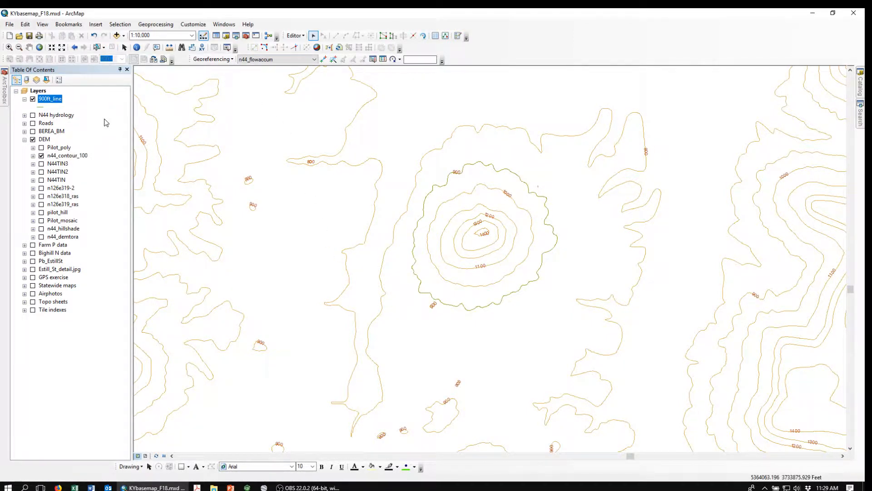
- Give the 900ft_line layer the Highway Ramp symbol with a width of 2, and stop editing
{"action": "left_click", "coordinate": [40, 107]}
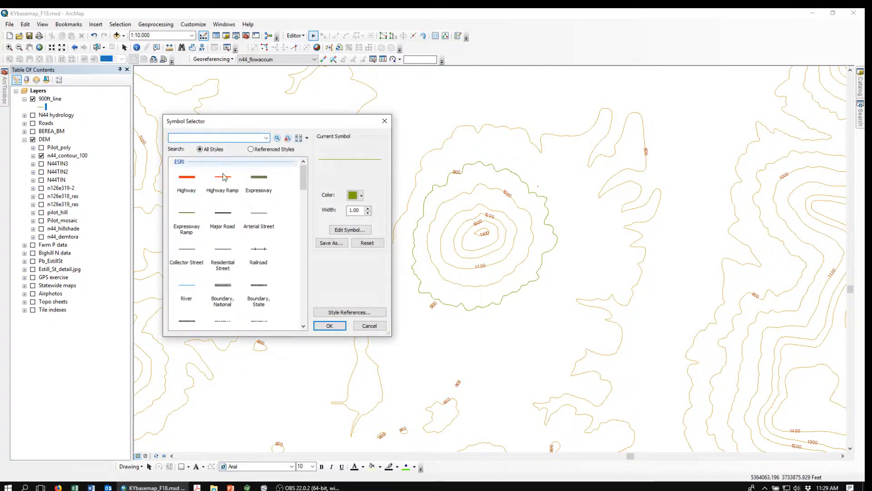
{"action": "left_click", "coordinate": [222, 179]}
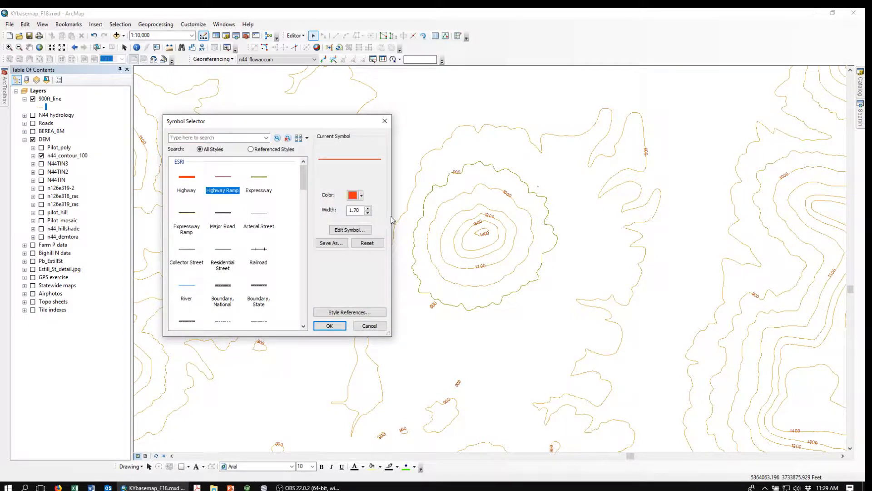
{"action": "left_click", "coordinate": [368, 208]}
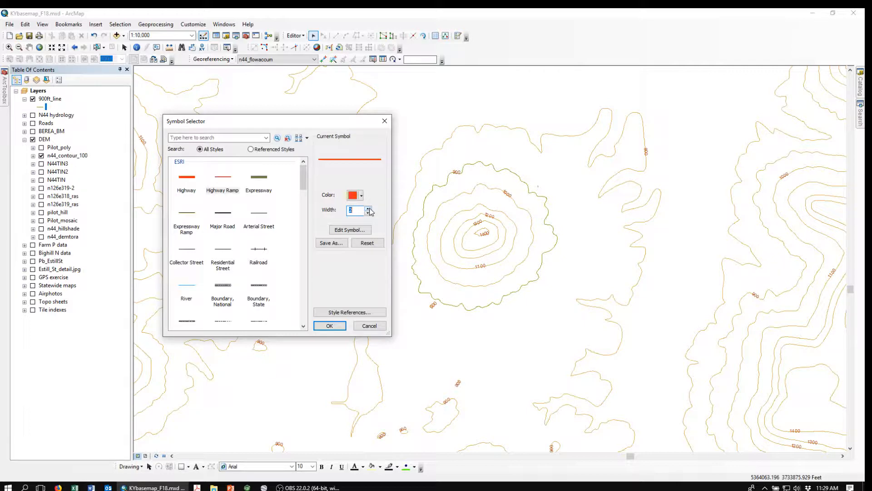
{"action": "left_click", "coordinate": [329, 326]}
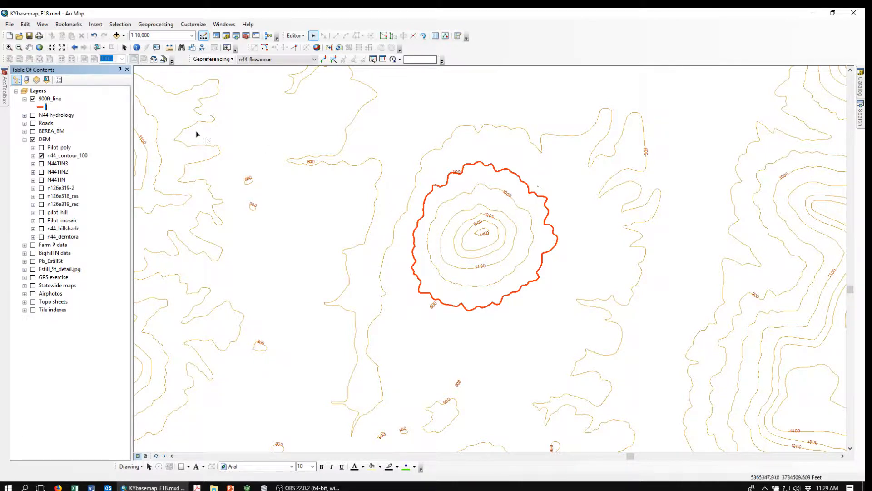
{"action": "left_click", "coordinate": [301, 38]}
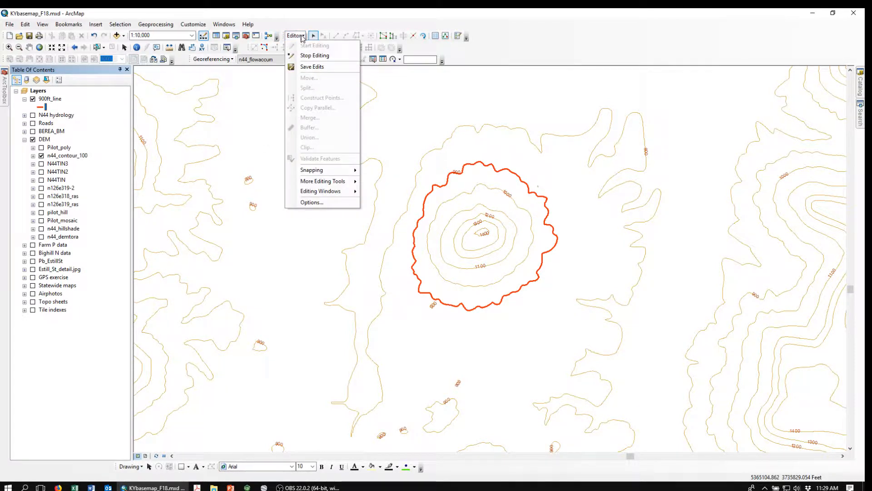
{"action": "left_click", "coordinate": [314, 55]}
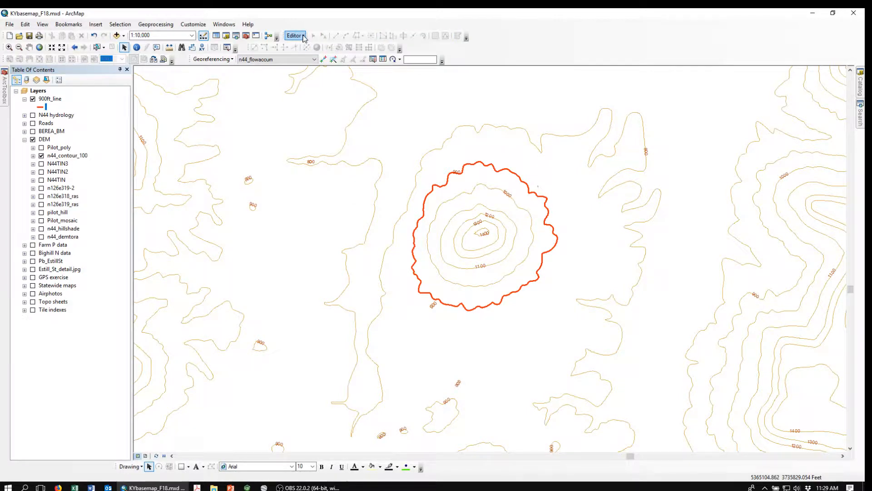
{"action": "left_click", "coordinate": [304, 37]}
{"action": "left_click", "coordinate": [304, 38]}
{"action": "left_click", "coordinate": [304, 38]}
{"action": "left_click", "coordinate": [304, 38]}
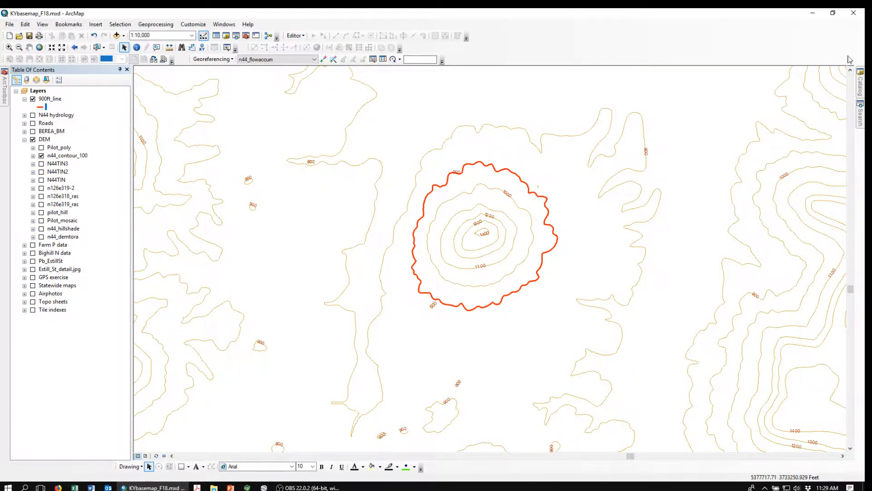
- Set up a new shapefile in the DEM2 folder named 900ft_poly with the Polygon feature type
{"action": "mouse_move", "coordinate": [861, 84]}
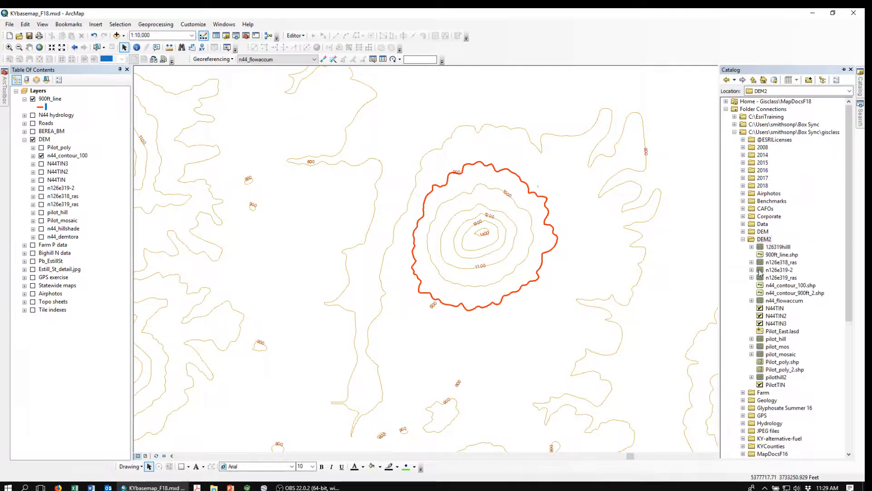
{"action": "right_click", "coordinate": [753, 244]}
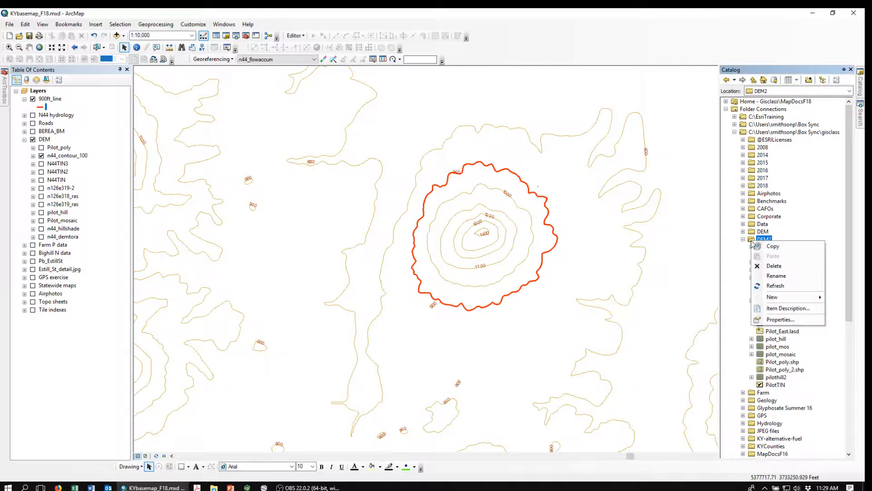
{"action": "mouse_move", "coordinate": [764, 300]}
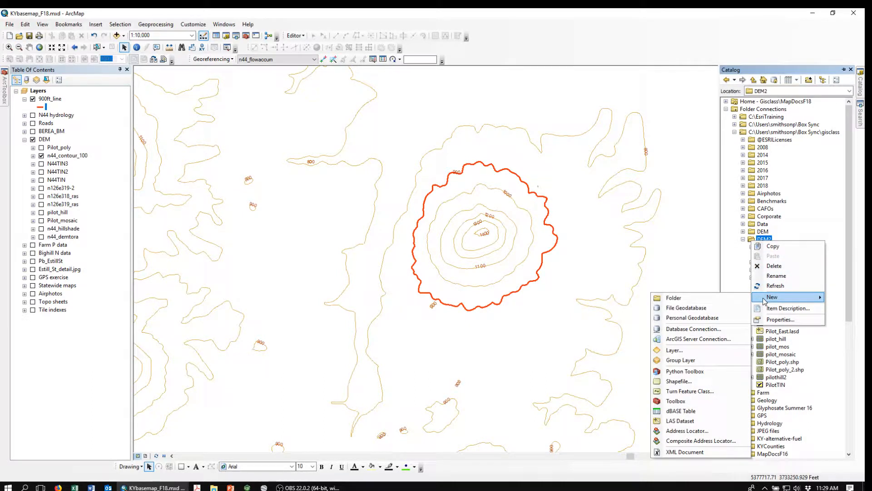
{"action": "left_click", "coordinate": [673, 381]}
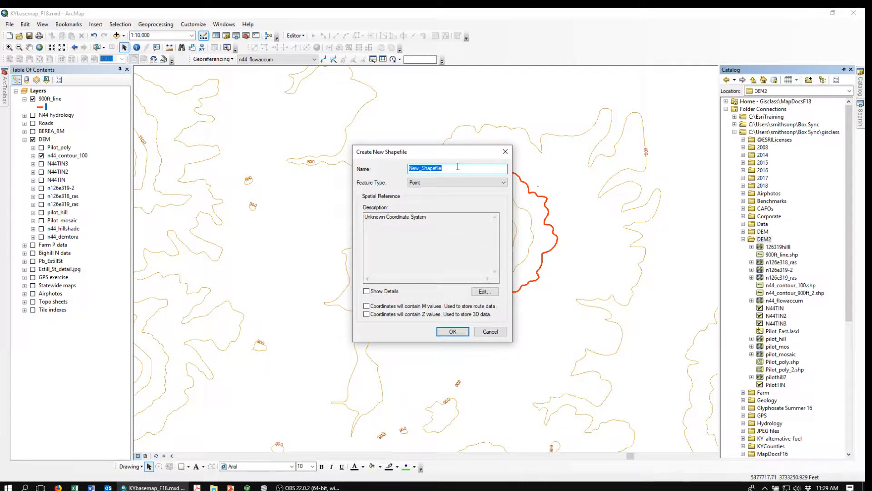
{"action": "type", "text": "900"}
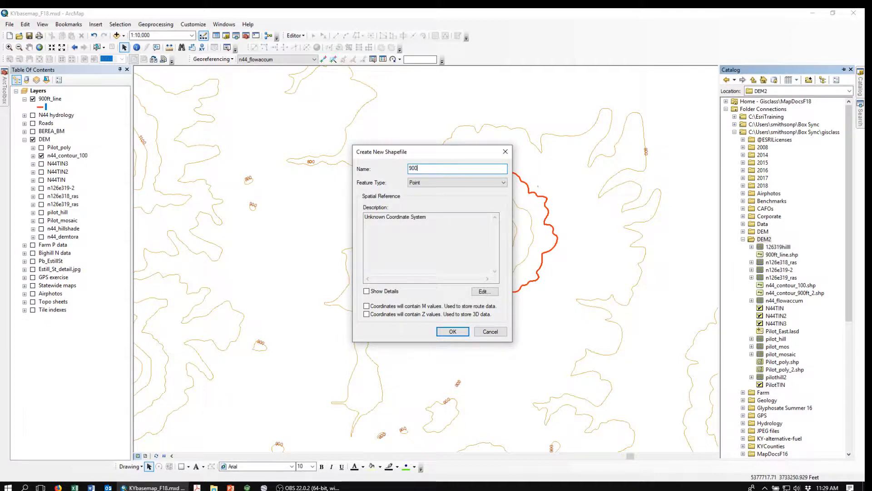
{"action": "type", "text": "ft_poly"}
{"action": "left_click", "coordinate": [502, 182]}
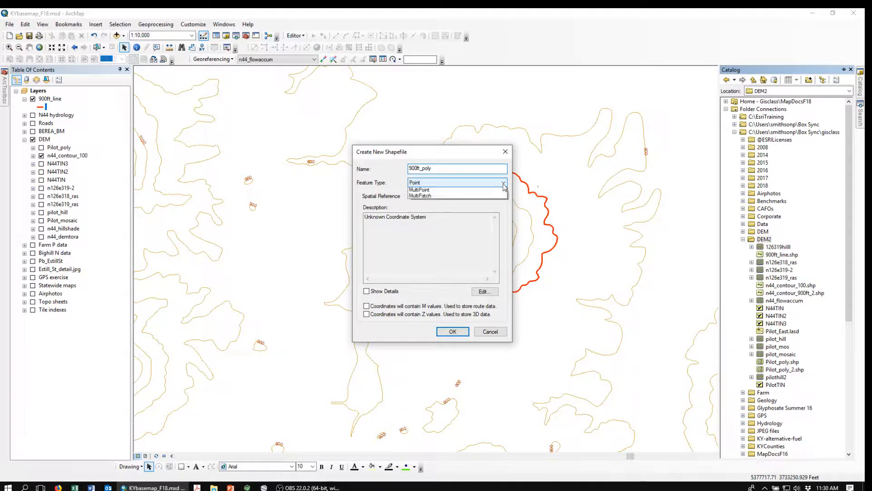
{"action": "left_click", "coordinate": [415, 204]}
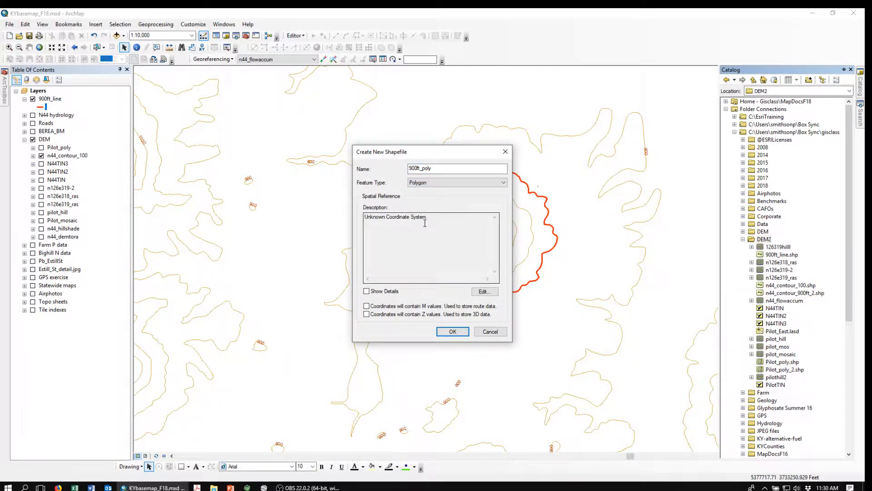
- Assign the NAD 1983 StatePlane Kentucky FIPS 1600 (US Feet) coordinate system to the new shapefile and create it
{"action": "left_click", "coordinate": [480, 293]}
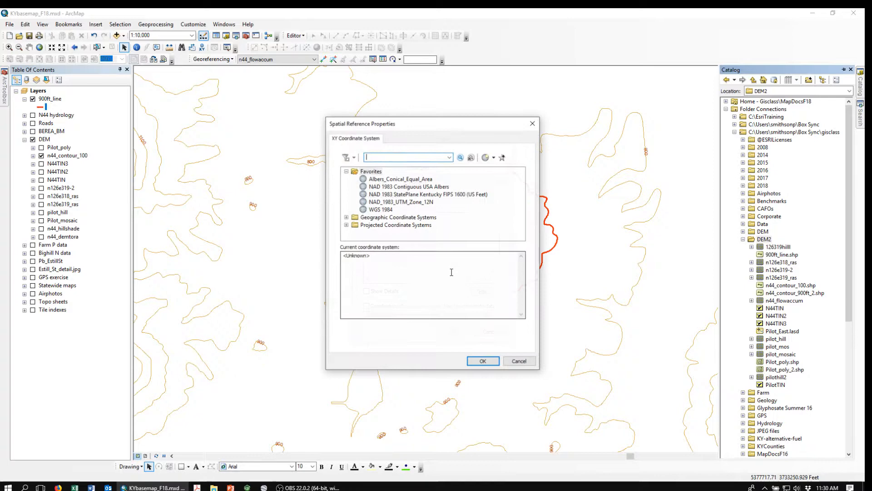
{"action": "left_click", "coordinate": [426, 195]}
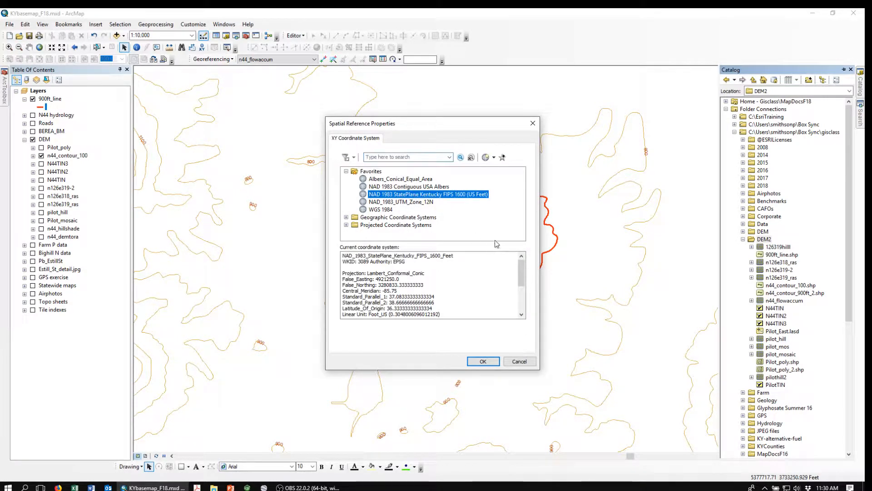
{"action": "left_click", "coordinate": [479, 363]}
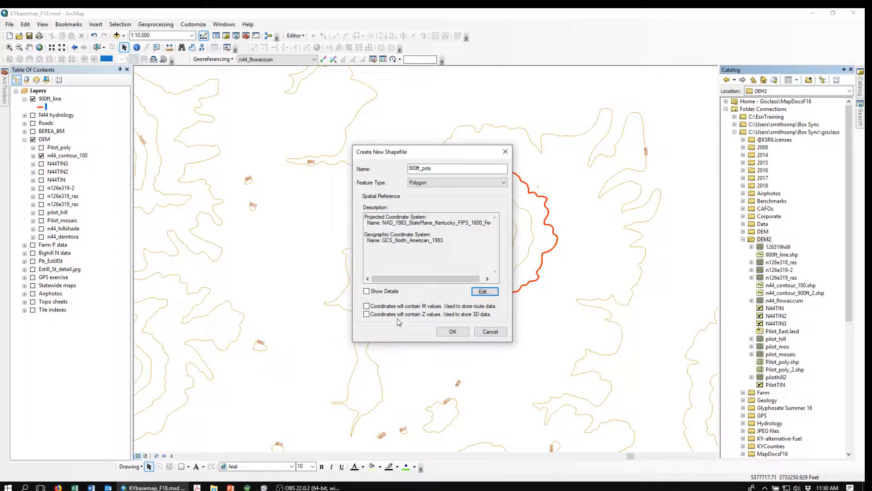
{"action": "left_click", "coordinate": [453, 332]}
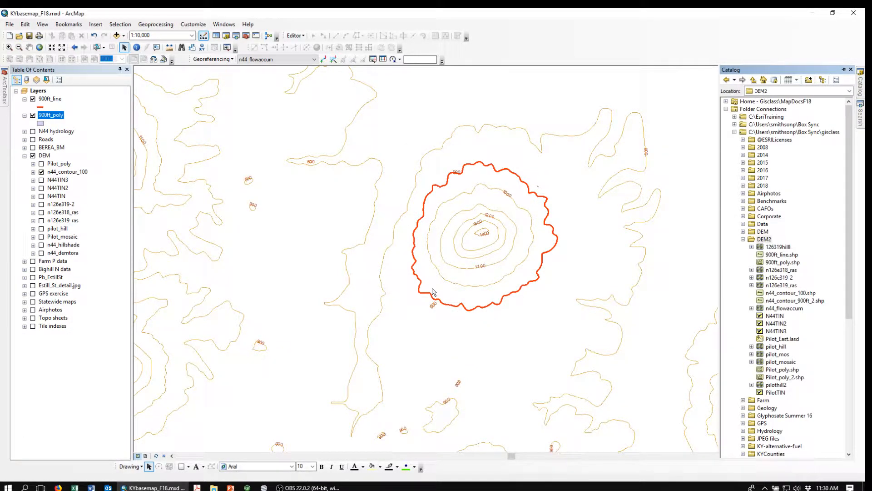
{"action": "left_click", "coordinate": [370, 152]}
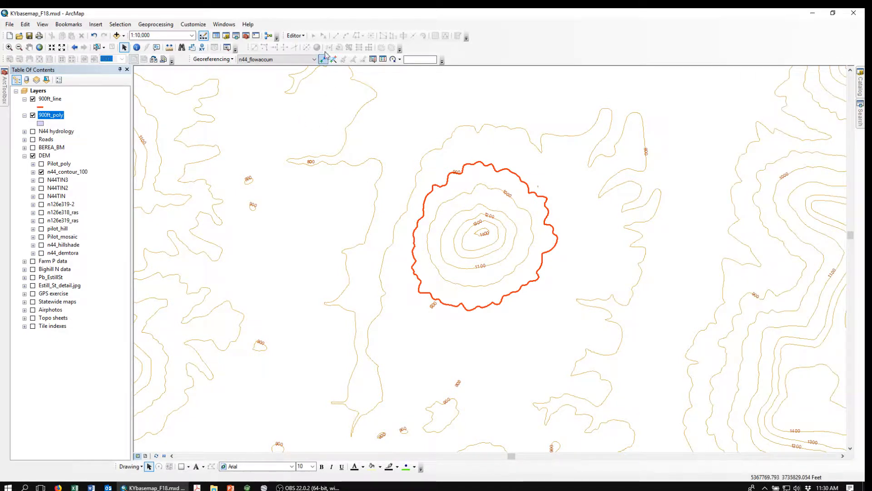
- Start an edit session on the 900ft_poly layer, continuing past the spatial reference warnings
{"action": "left_click", "coordinate": [301, 36]}
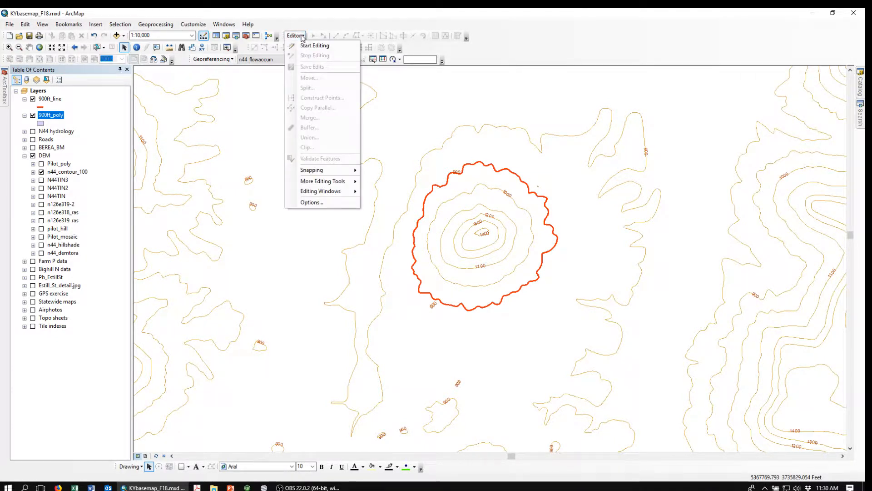
{"action": "left_click", "coordinate": [305, 45]}
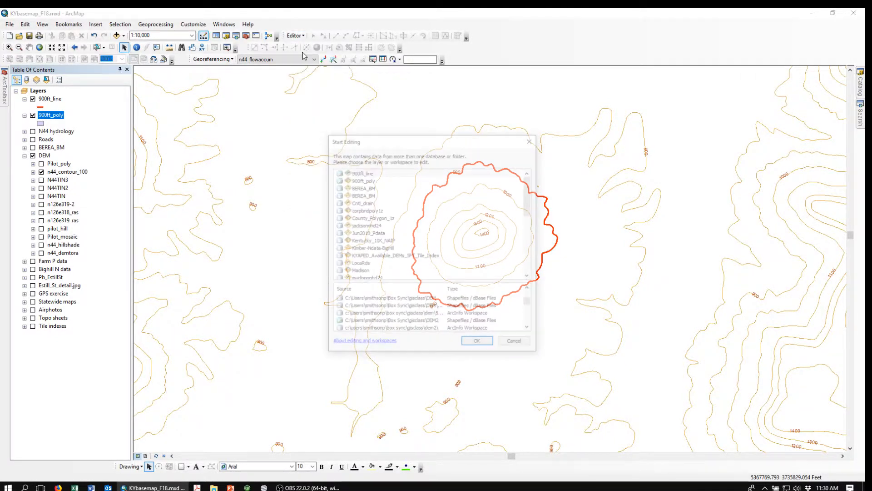
{"action": "double_click", "coordinate": [362, 180]}
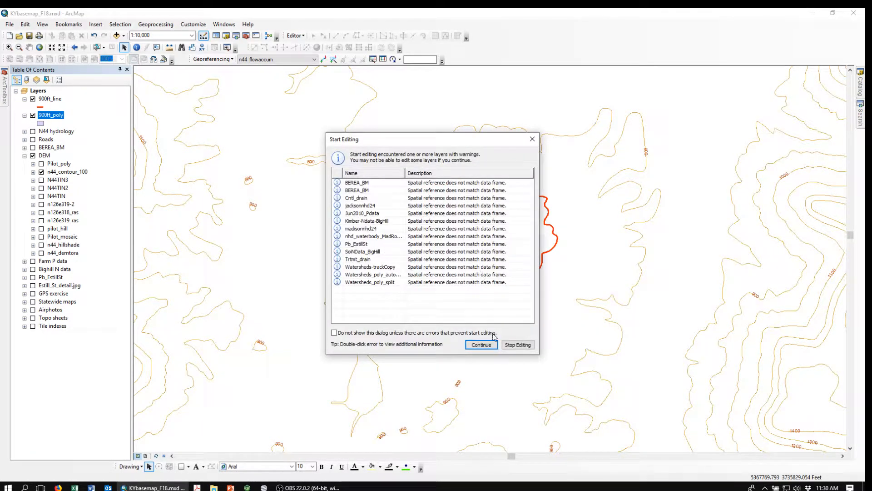
{"action": "left_click", "coordinate": [481, 345]}
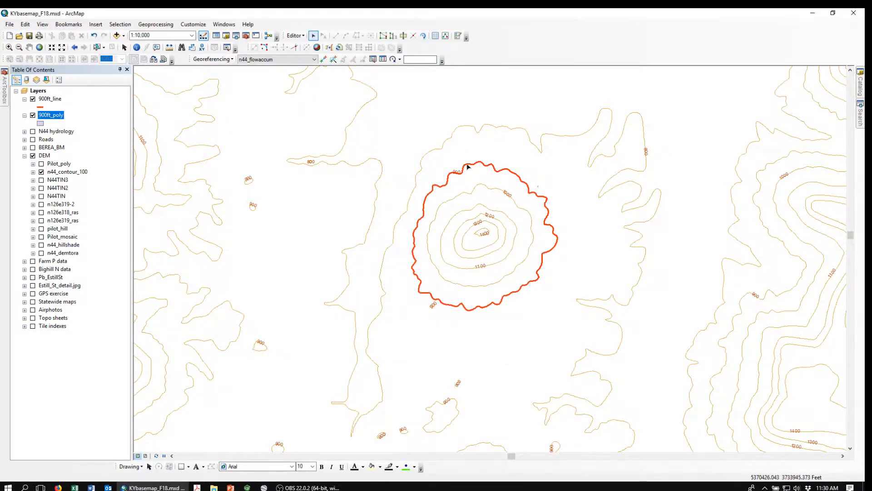
- Construct a polygon in 900ft_poly from the 900 ft contour line using the default cluster tolerance, and clear the selection
{"action": "left_click", "coordinate": [466, 162]}
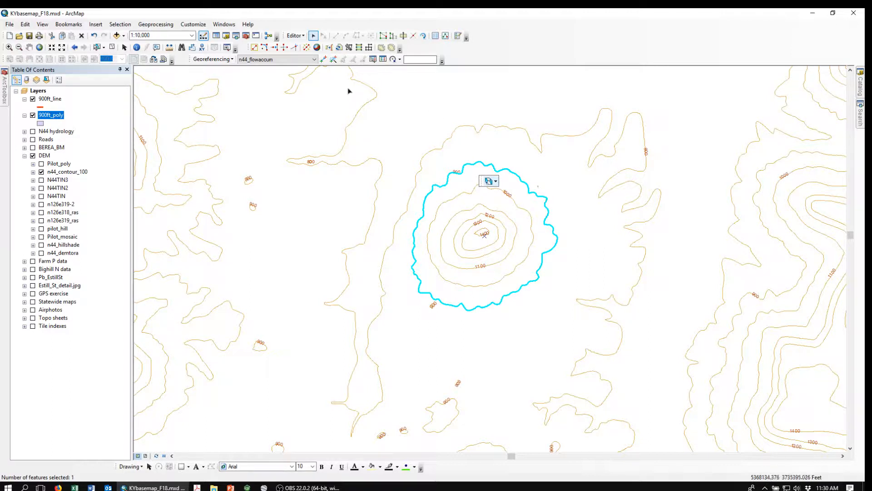
{"action": "left_click", "coordinate": [349, 48]}
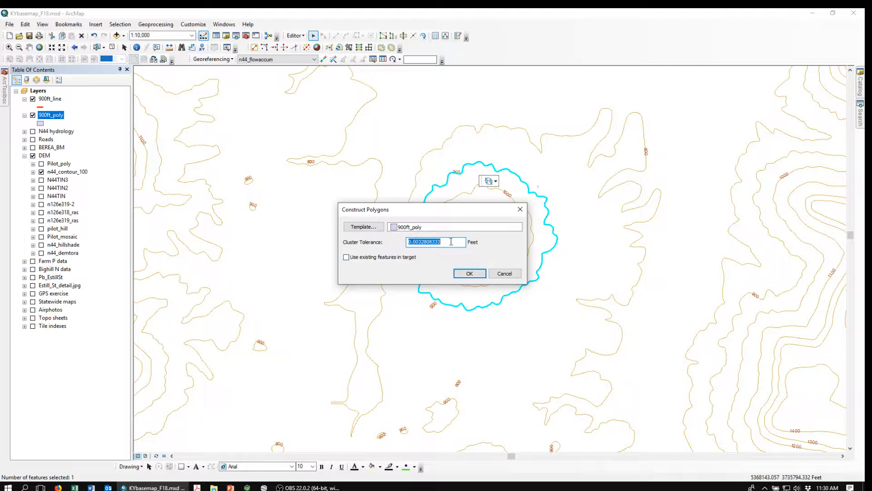
{"action": "left_click", "coordinate": [470, 274]}
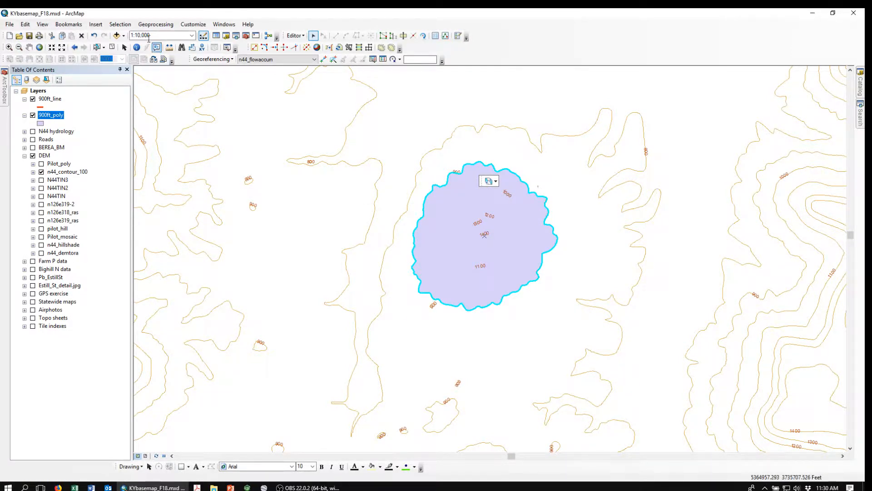
{"action": "left_click", "coordinate": [111, 48]}
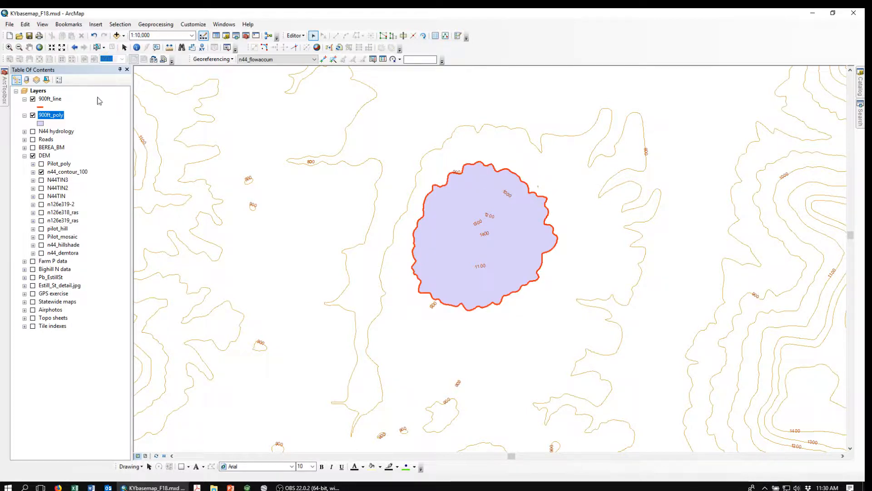
- Give the 900ft_poly layer the Hollow fill symbol
{"action": "left_click", "coordinate": [41, 124]}
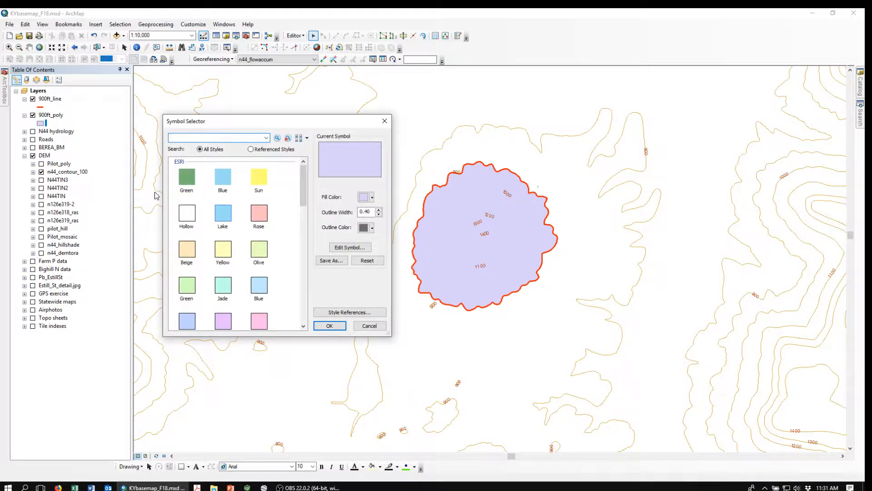
{"action": "left_click", "coordinate": [187, 216]}
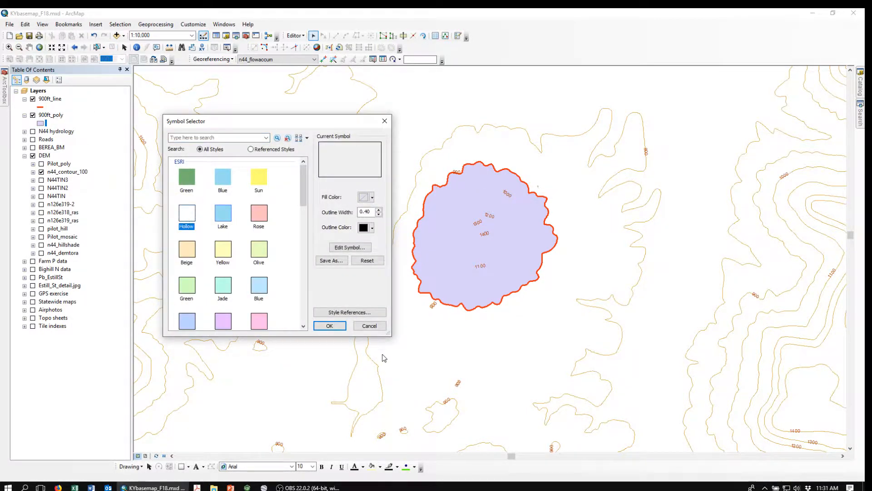
{"action": "left_click", "coordinate": [330, 326]}
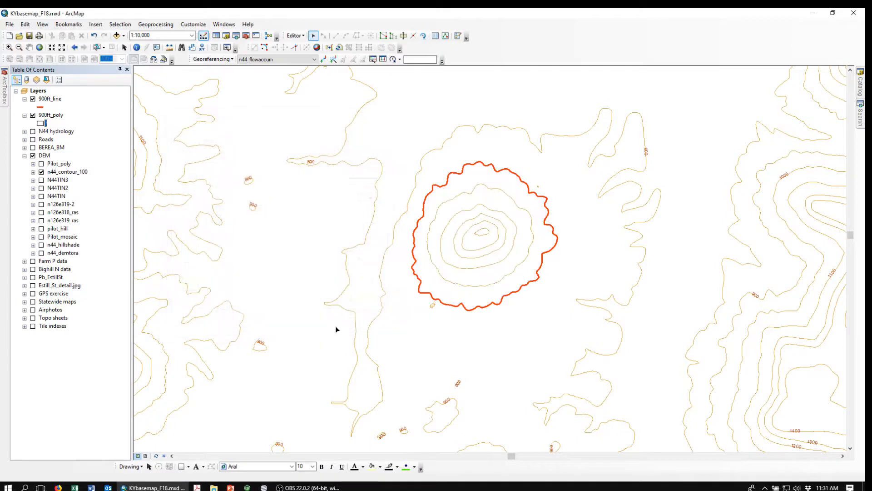
- Hide the 900ft_line layer and give the 900ft_poly symbol a red outline with a width of 2
{"action": "left_click", "coordinate": [33, 98]}
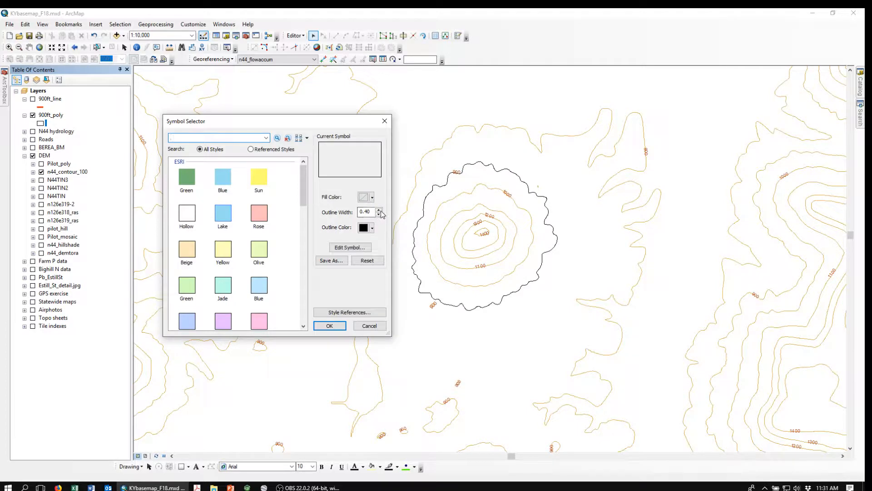
{"action": "left_click", "coordinate": [380, 211]}
{"action": "left_click", "coordinate": [372, 227]}
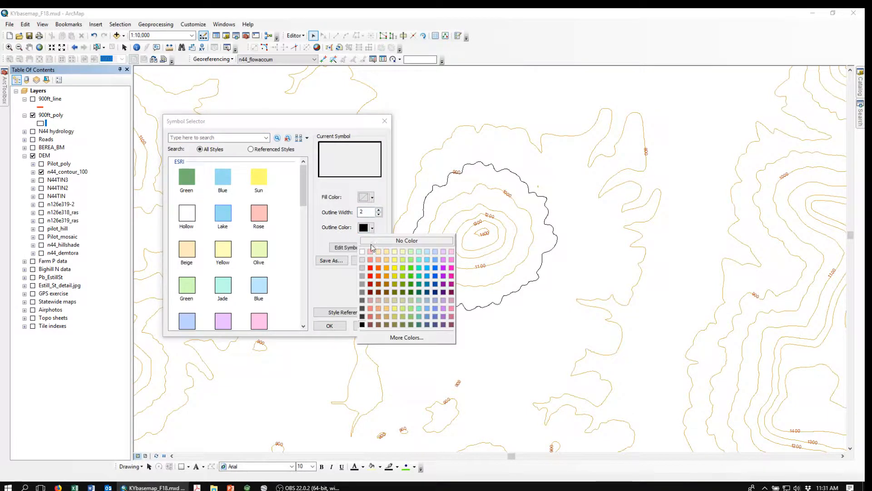
{"action": "left_click", "coordinate": [372, 275]}
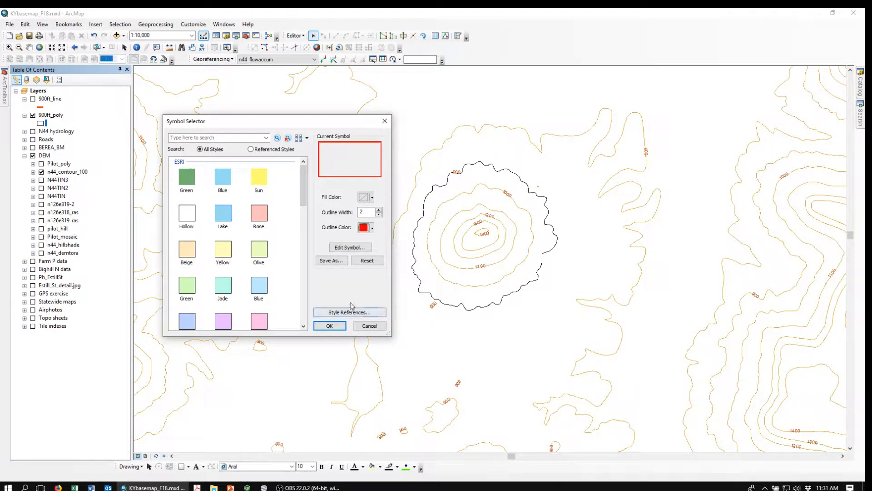
{"action": "left_click", "coordinate": [330, 326]}
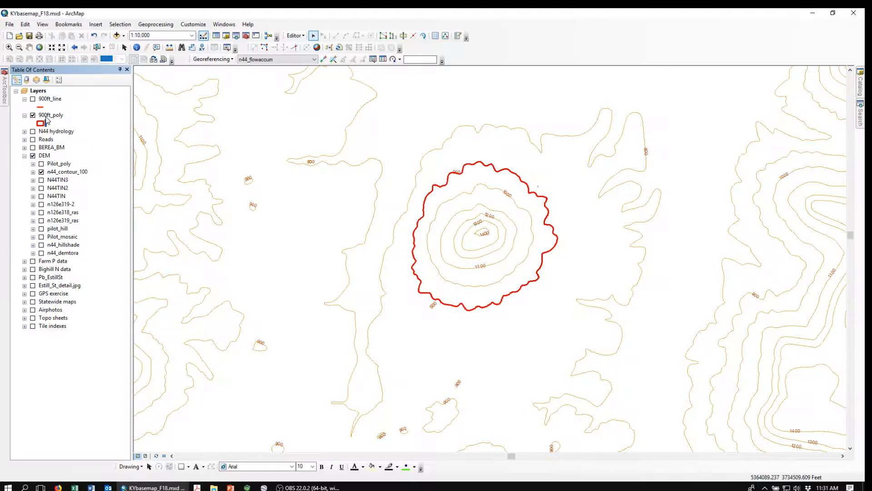
- Open the attribute table of the 900ft_poly layer and check whether a field can be added
{"action": "right_click", "coordinate": [44, 117]}
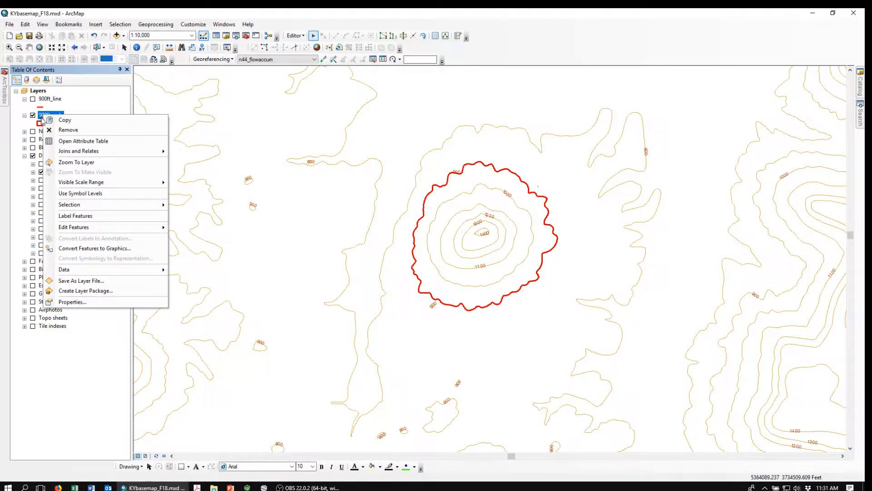
{"action": "left_click", "coordinate": [78, 142]}
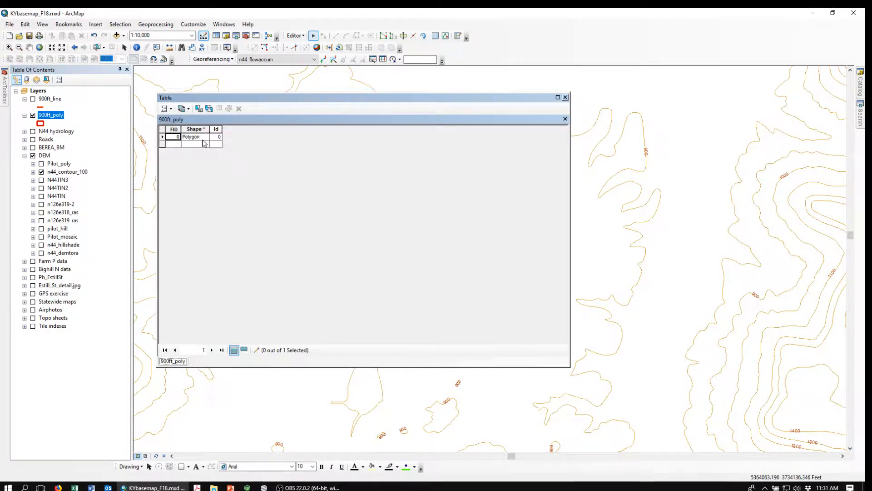
{"action": "left_click", "coordinate": [165, 109]}
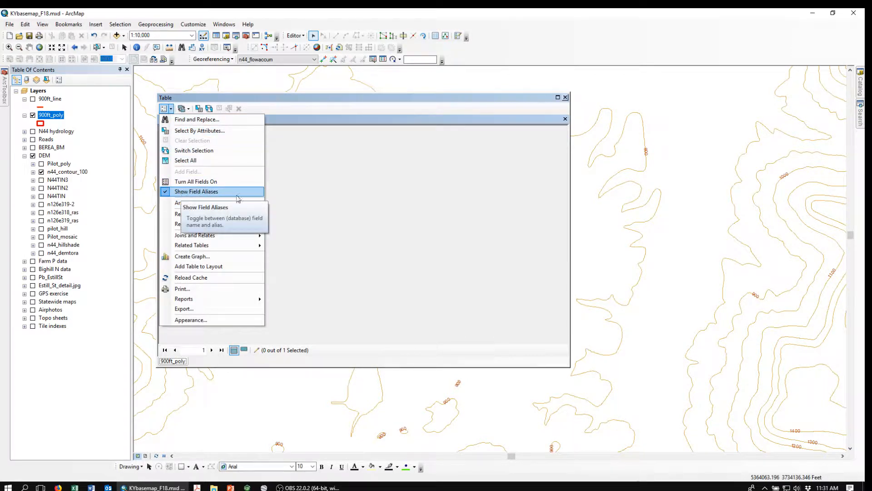
{"action": "mouse_move", "coordinate": [229, 208]}
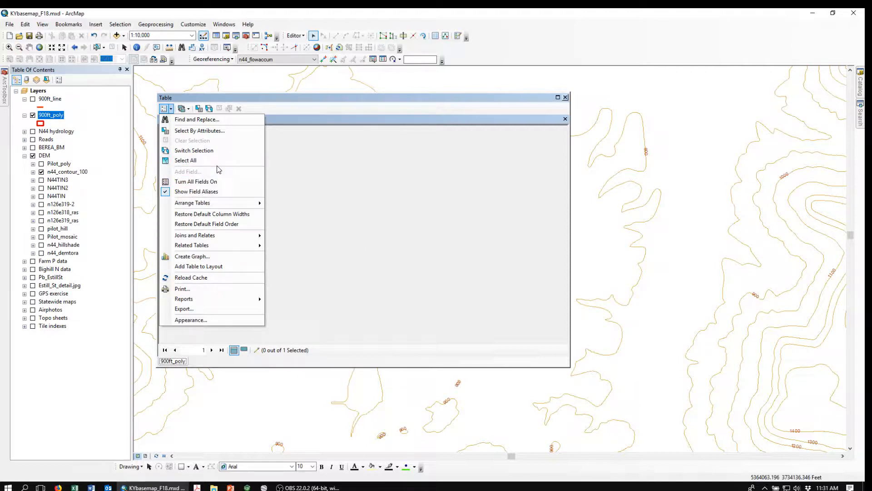
- Save the edits to 900ft_poly and stop the edit session
{"action": "left_click", "coordinate": [304, 37]}
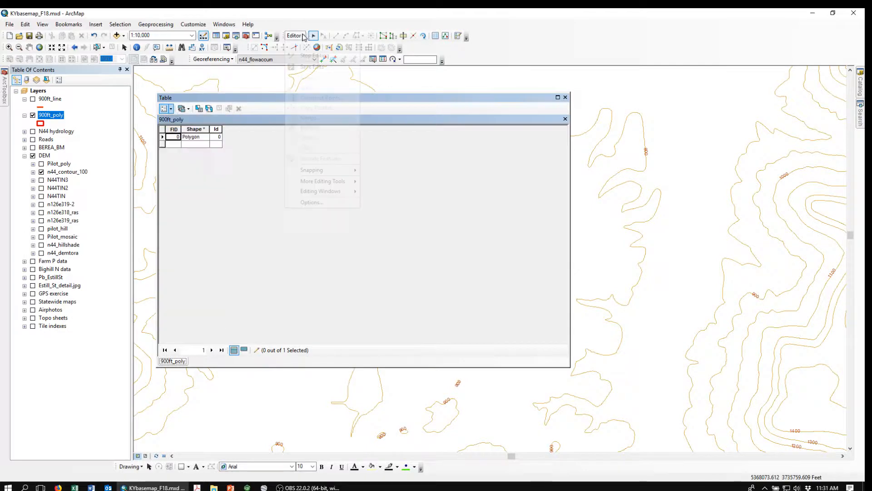
{"action": "left_click", "coordinate": [305, 67]}
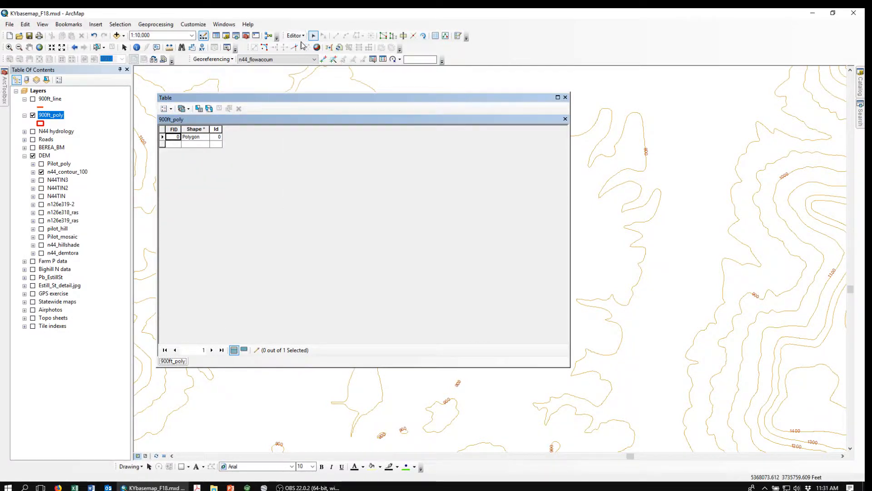
{"action": "left_click", "coordinate": [300, 37]}
{"action": "left_click", "coordinate": [302, 55]}
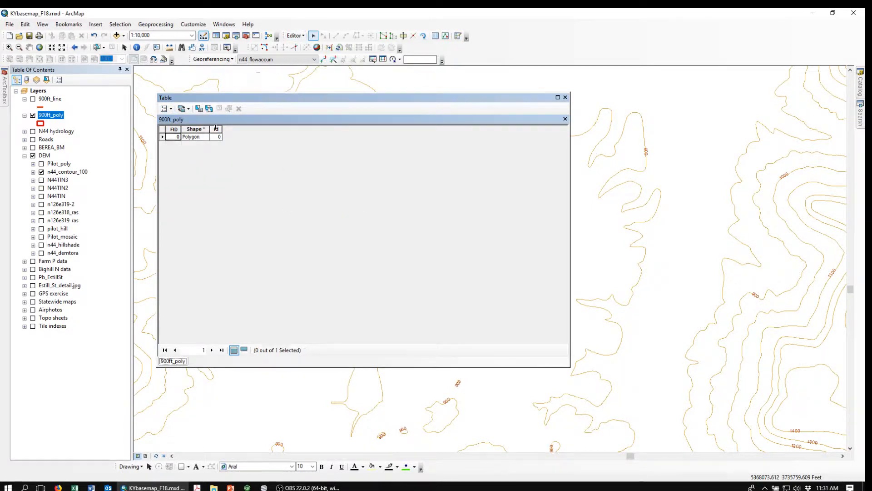
- Add a Float field named Elevation to the 900ft_poly attribute table
{"action": "left_click", "coordinate": [166, 110]}
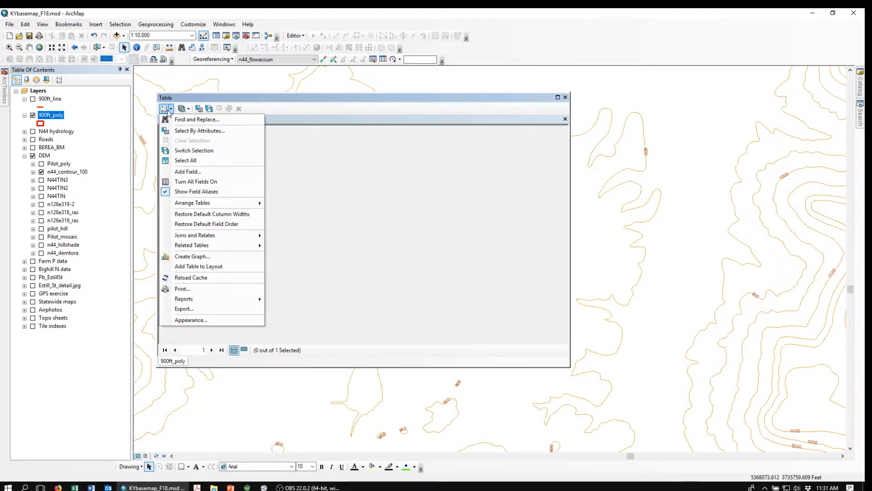
{"action": "left_click", "coordinate": [182, 172]}
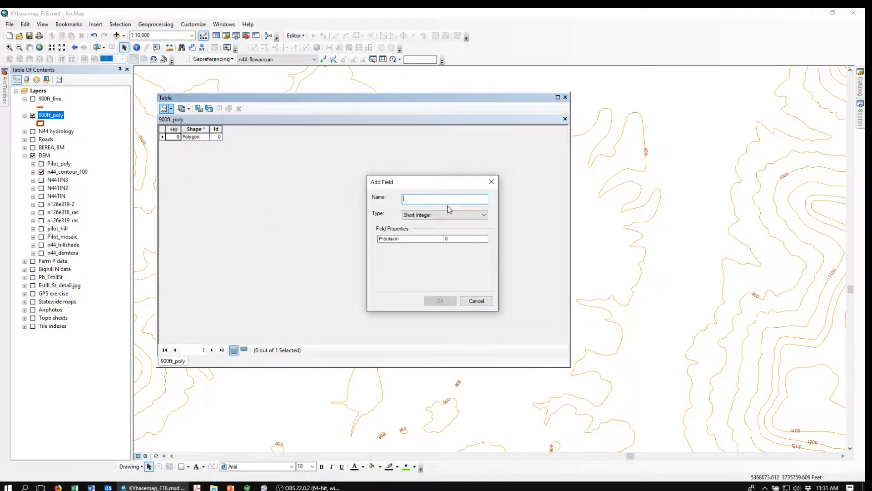
{"action": "type", "text": "Elevation"}
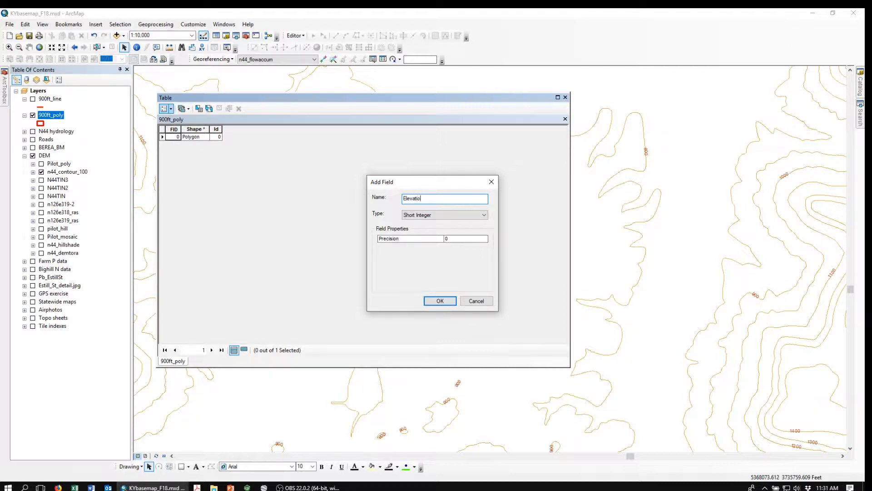
{"action": "left_click", "coordinate": [484, 215]}
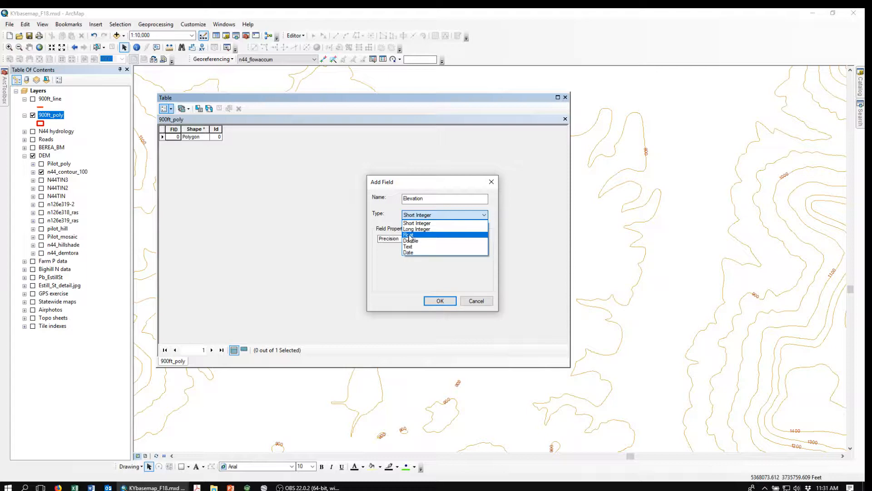
{"action": "left_click", "coordinate": [409, 235]}
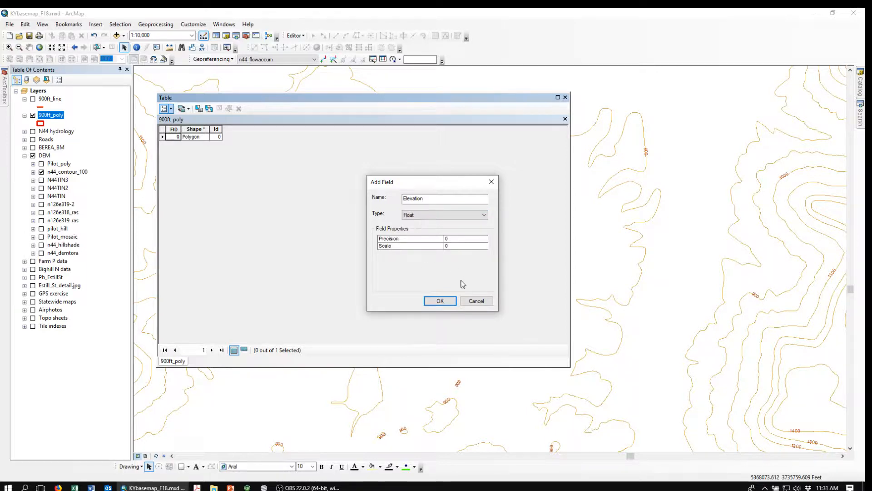
{"action": "left_click", "coordinate": [442, 300]}
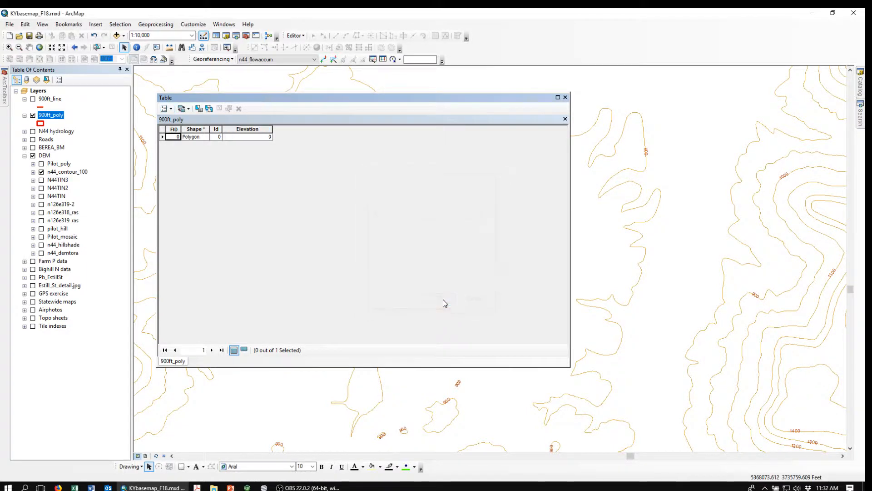
- Calculate the Elevation field of 900ft_poly as 900 and close the attribute table
{"action": "right_click", "coordinate": [244, 127]}
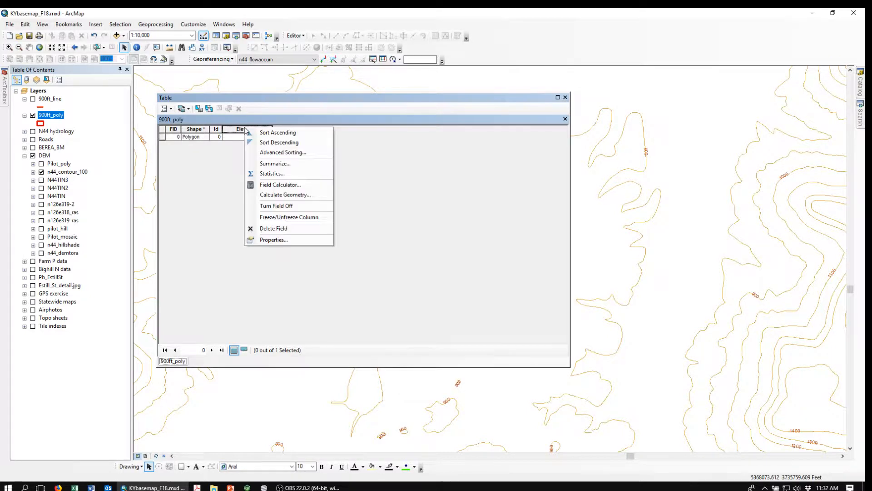
{"action": "left_click", "coordinate": [266, 186]}
{"action": "left_click", "coordinate": [406, 269]}
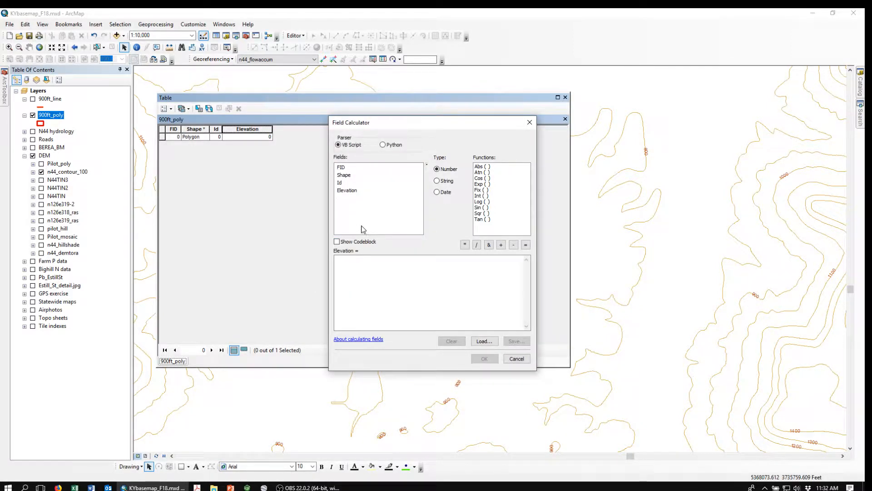
{"action": "left_click", "coordinate": [343, 257]}
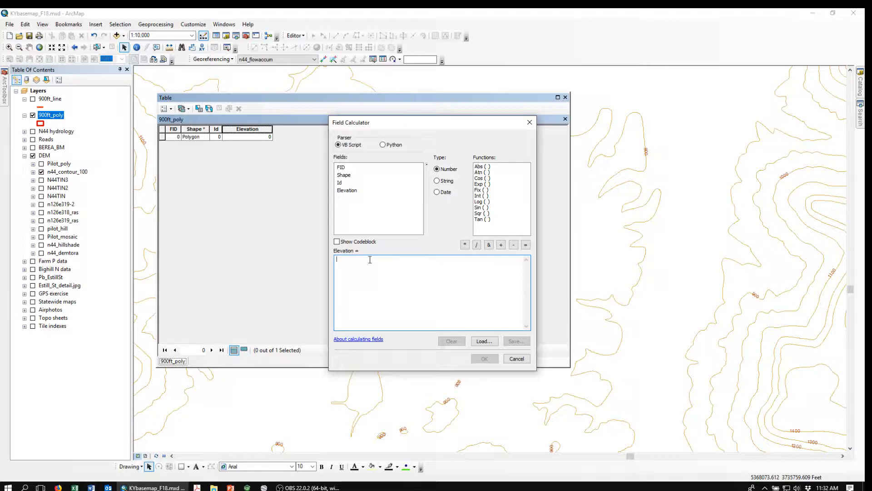
{"action": "type", "text": "900"}
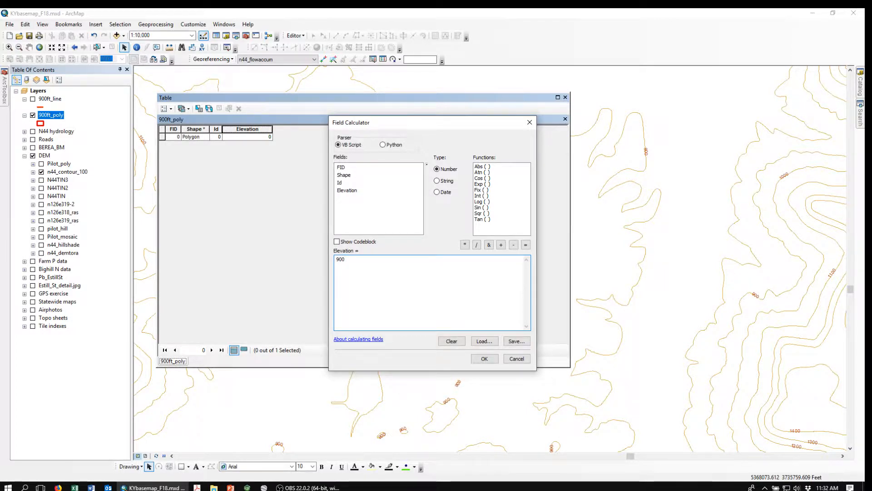
{"action": "left_click", "coordinate": [484, 358]}
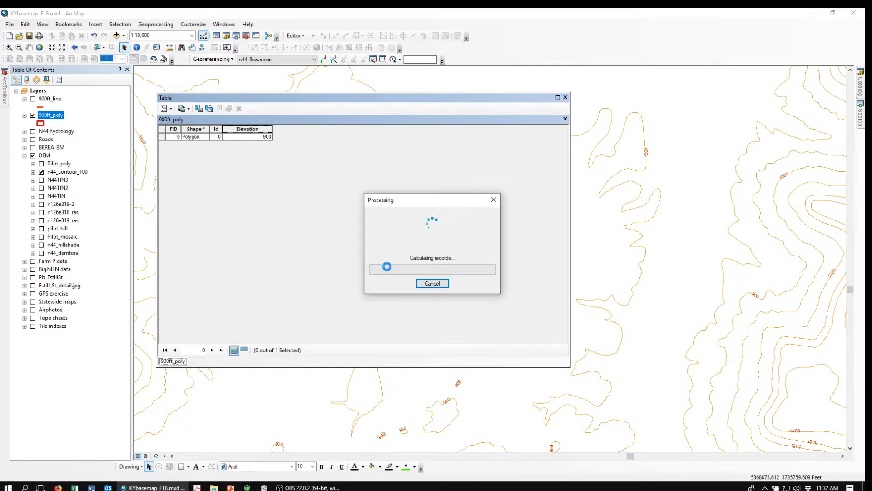
{"action": "left_click", "coordinate": [565, 97]}
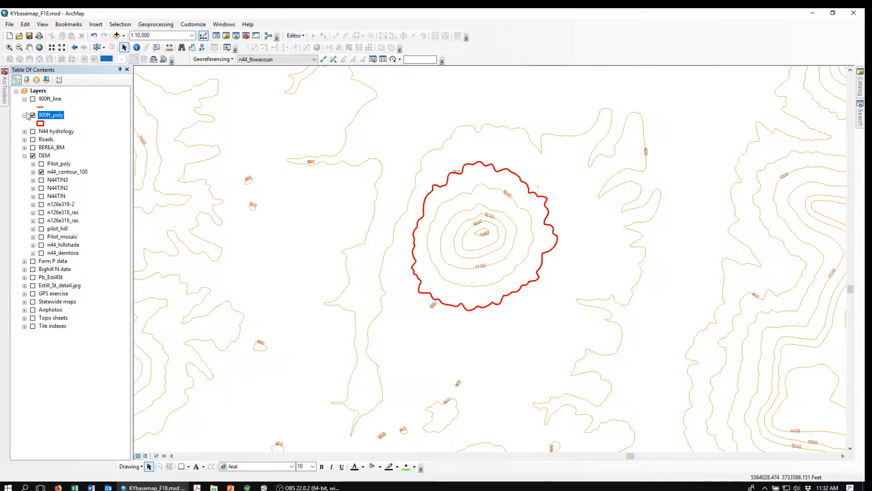
- Hide the n44_contour_100 layer and show the Pilot_mosaic and pilot_hill layers
{"action": "left_click", "coordinate": [42, 172]}
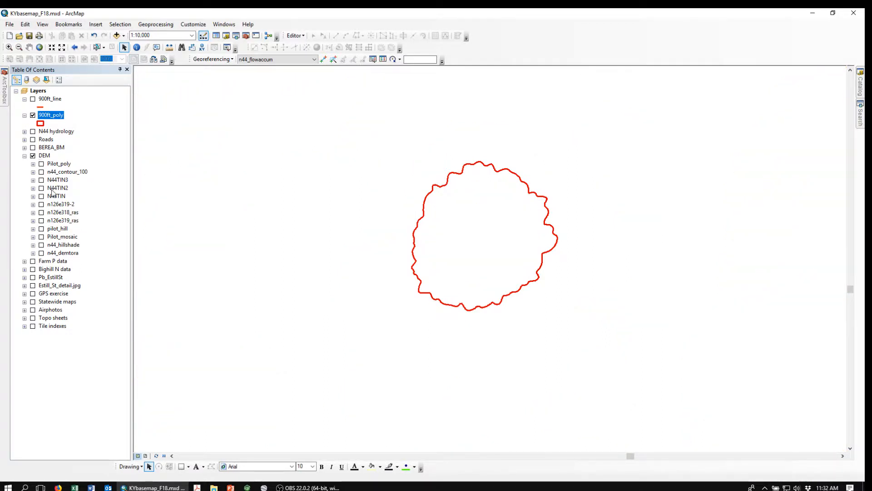
{"action": "left_click", "coordinate": [41, 237]}
{"action": "left_click", "coordinate": [44, 230]}
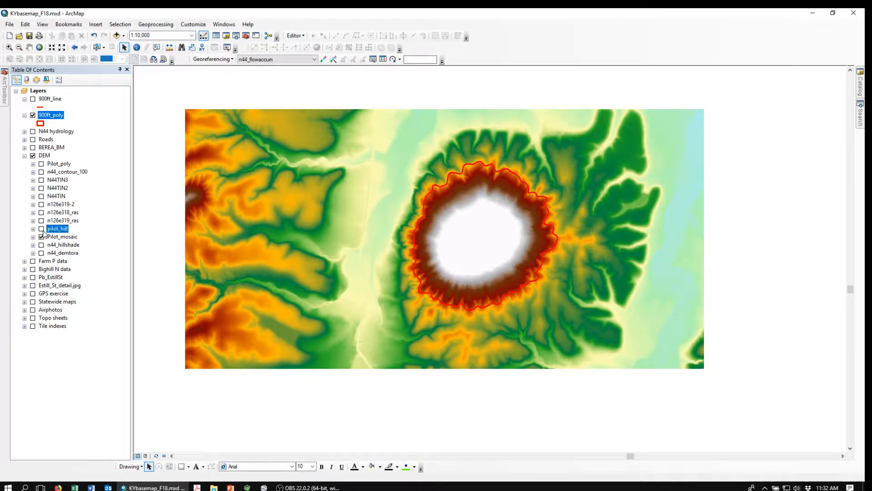
{"action": "left_click", "coordinate": [41, 229]}
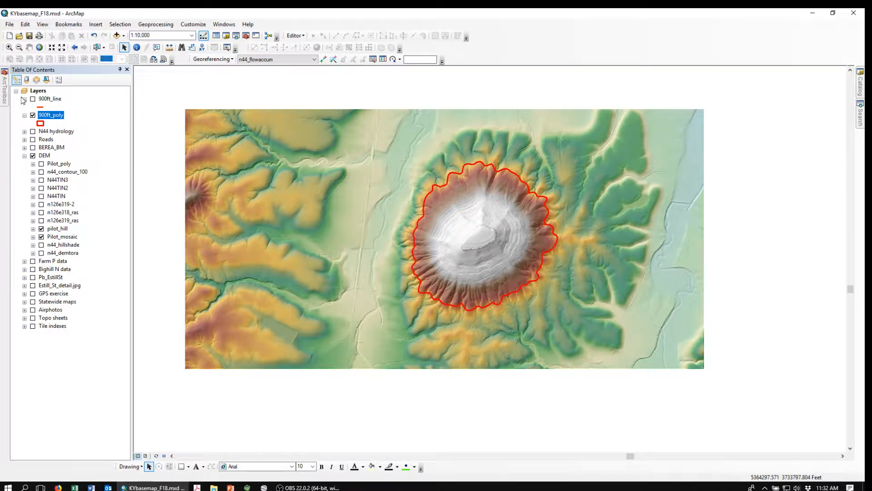
- Start the 3D Analyst Raster to TIN conversion with Pilot_mosaic from the DEM group as the input raster
{"action": "mouse_move", "coordinate": [5, 92]}
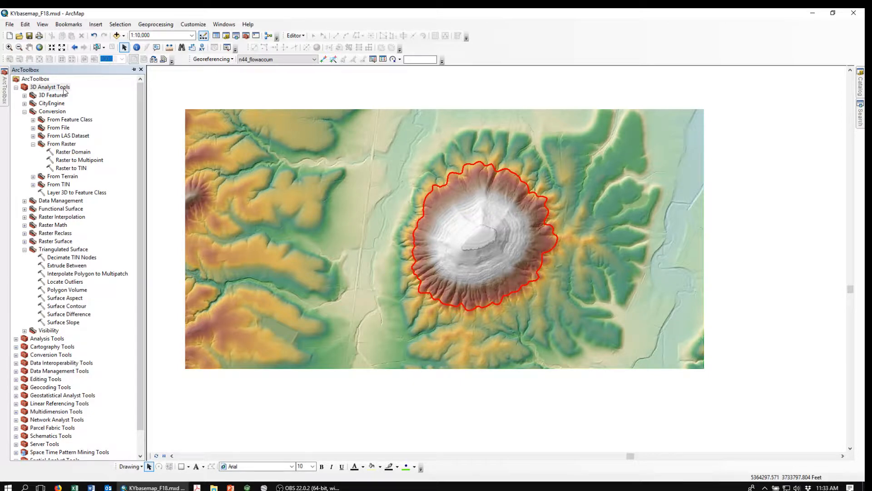
{"action": "left_click", "coordinate": [15, 88]}
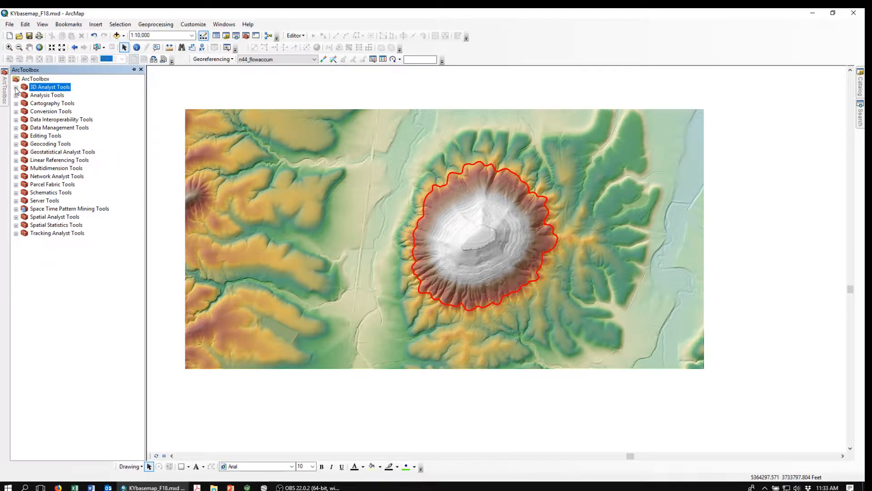
{"action": "left_click", "coordinate": [16, 88]}
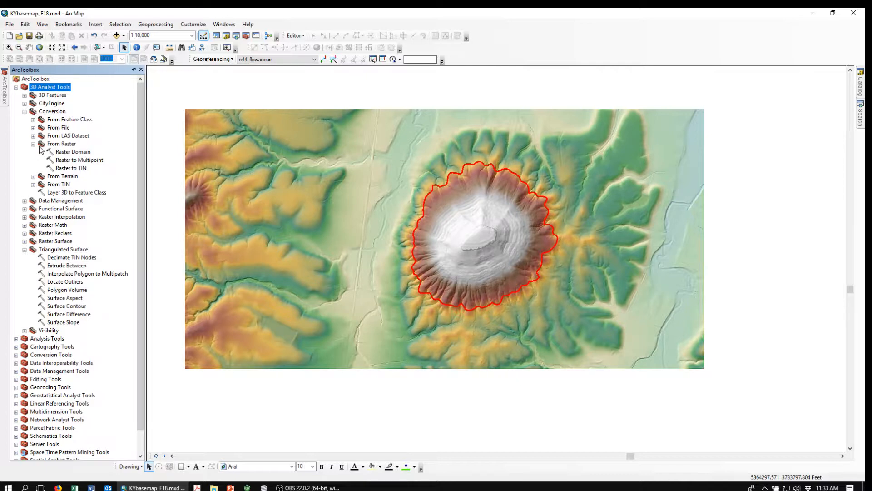
{"action": "double_click", "coordinate": [61, 169]}
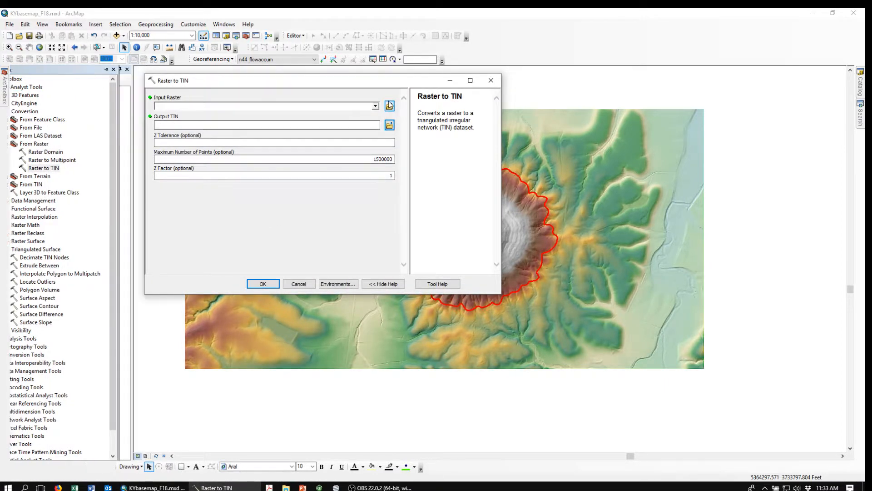
{"action": "left_click", "coordinate": [375, 106]}
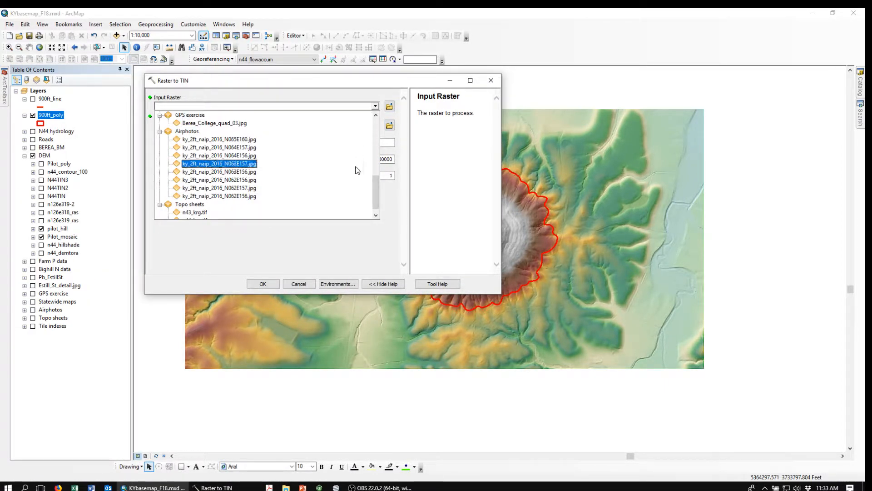
{"action": "left_click_drag", "start_coordinate": [377, 187], "coordinate": [377, 132]}
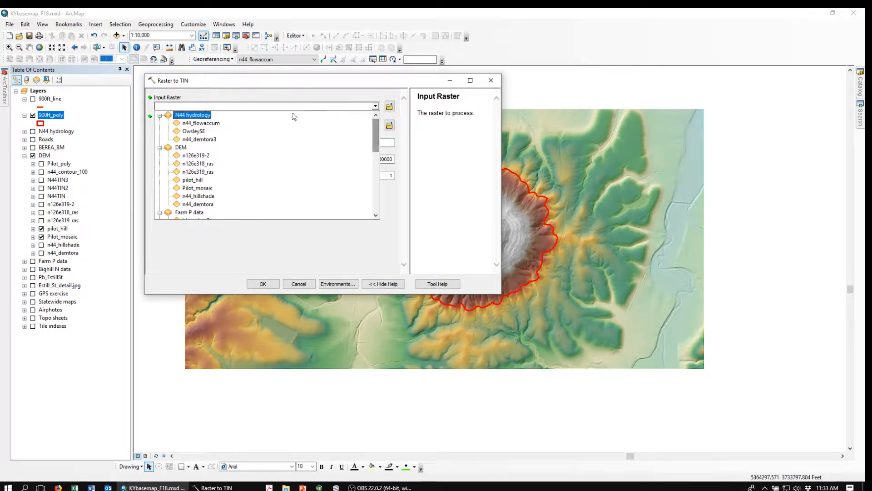
{"action": "left_click", "coordinate": [189, 190]}
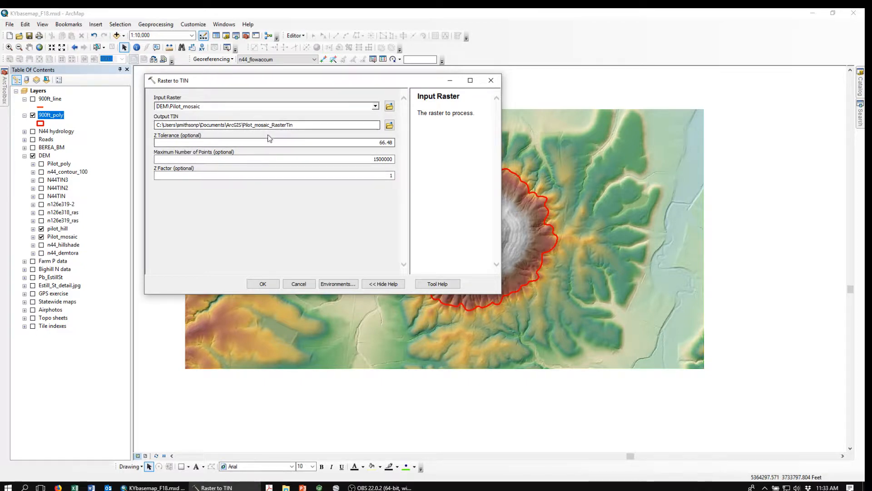
- Set the output TIN to PilotTIN_02 in the DEM2 folder
{"action": "left_click", "coordinate": [390, 126]}
{"action": "left_click", "coordinate": [339, 203]}
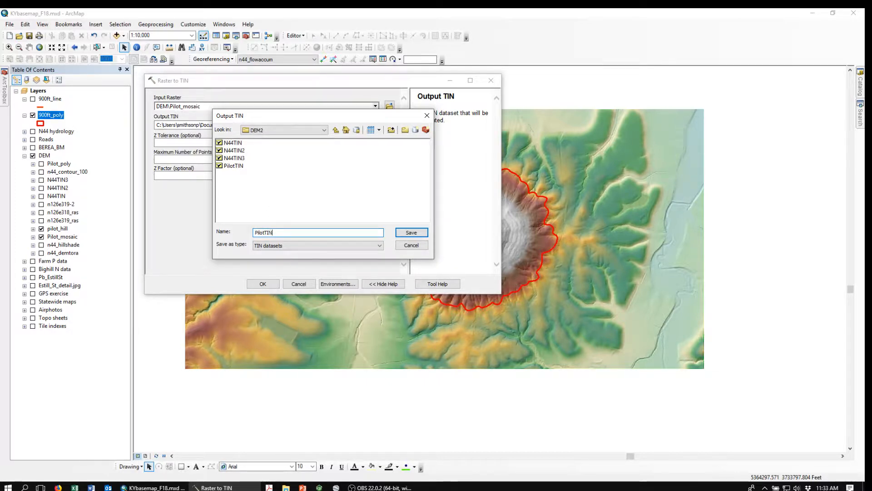
{"action": "type", "text": "_02"}
{"action": "key", "text": "Tab"}
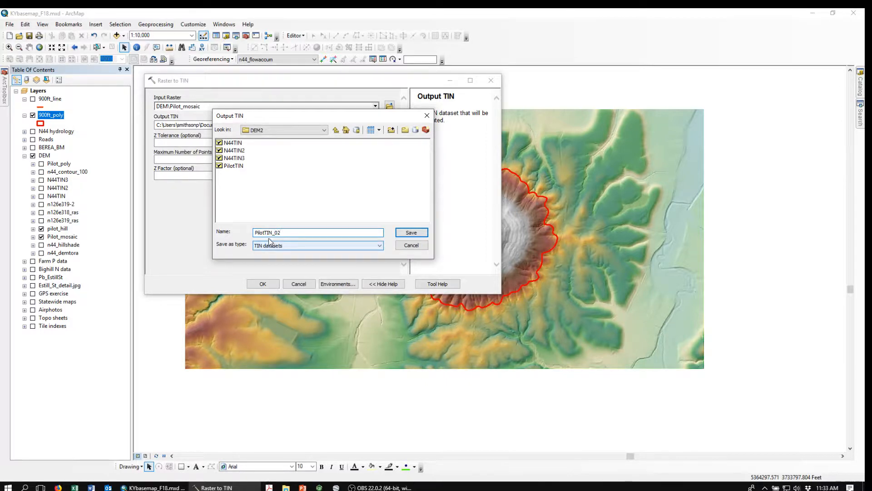
{"action": "left_click", "coordinate": [411, 233]}
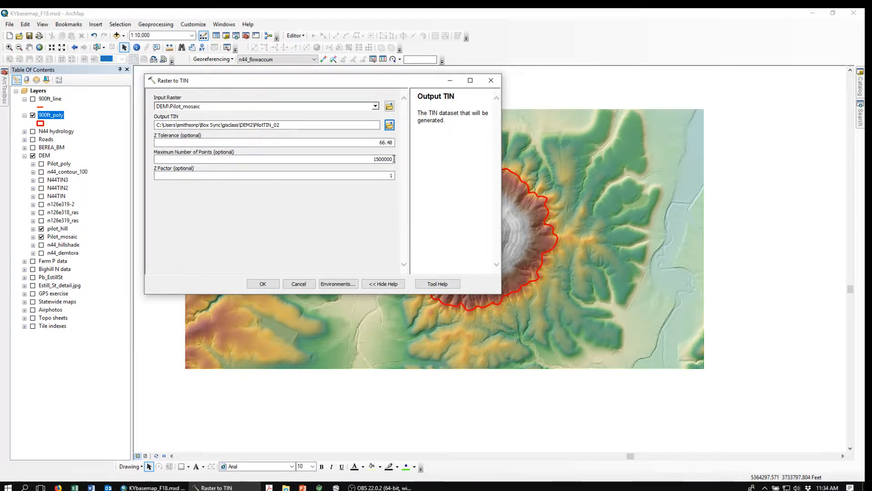
- Set the Z tolerance to 5, run the Raster to TIN conversion and dismiss the completion report
{"action": "left_click", "coordinate": [372, 143]}
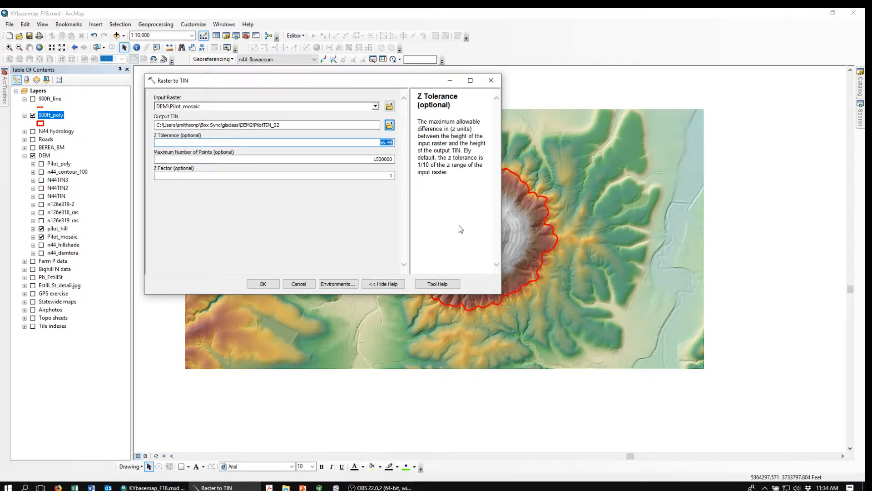
{"action": "type", "text": "5"}
{"action": "left_click", "coordinate": [263, 285]}
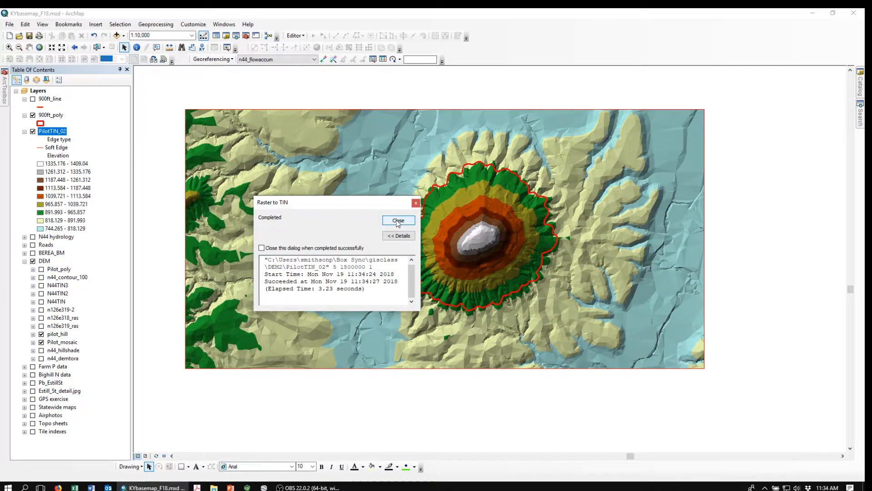
{"action": "left_click", "coordinate": [398, 222]}
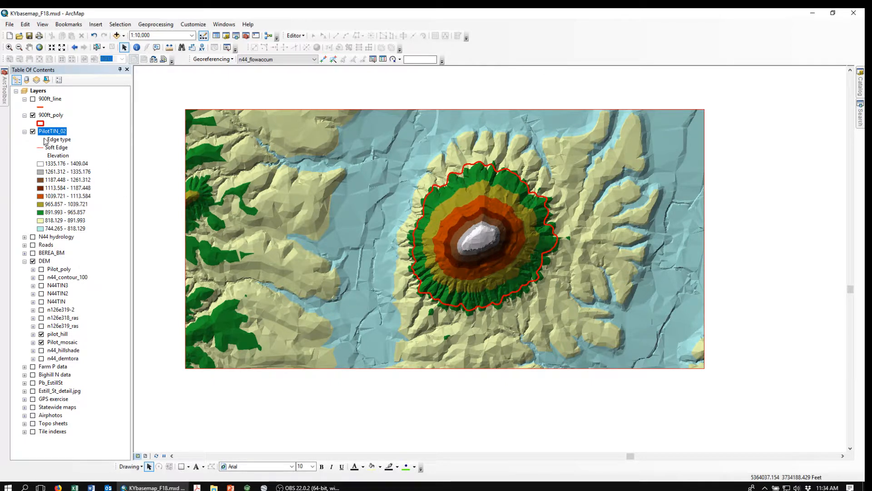
- Compare how N44TIN, N44TIN2 and N44TIN3 fit the 900 ft outline with PilotTIN_02 hidden, then restore the PilotTIN_02 display
{"action": "left_click", "coordinate": [32, 132]}
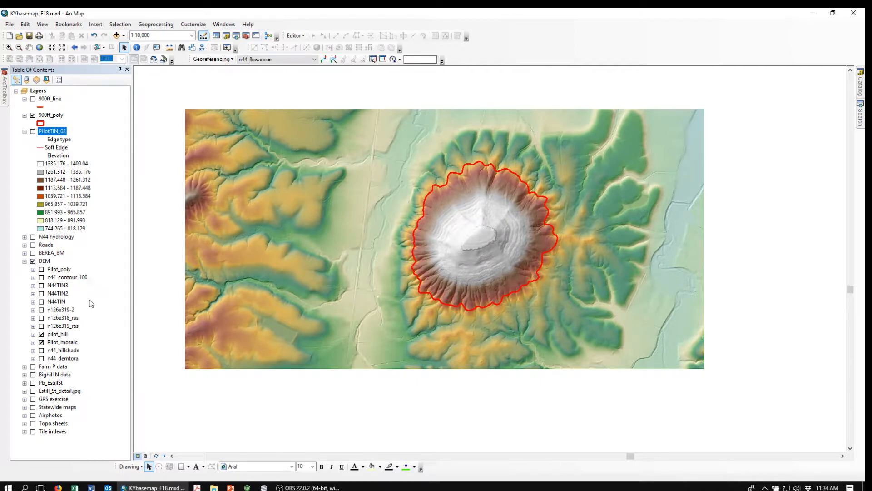
{"action": "left_click", "coordinate": [42, 301]}
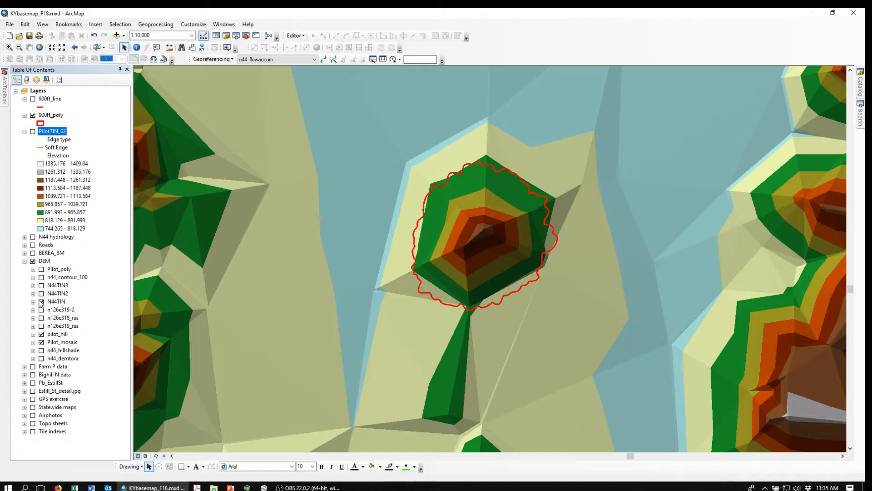
{"action": "left_click", "coordinate": [42, 293]}
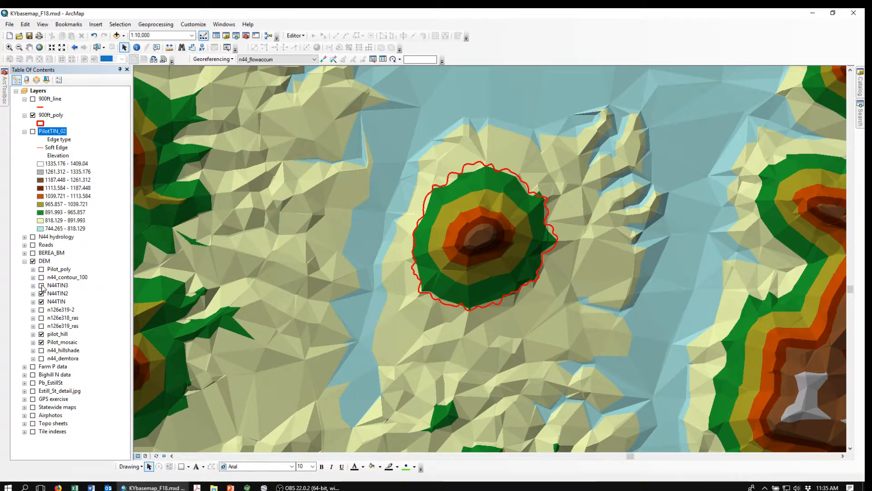
{"action": "left_click", "coordinate": [41, 286]}
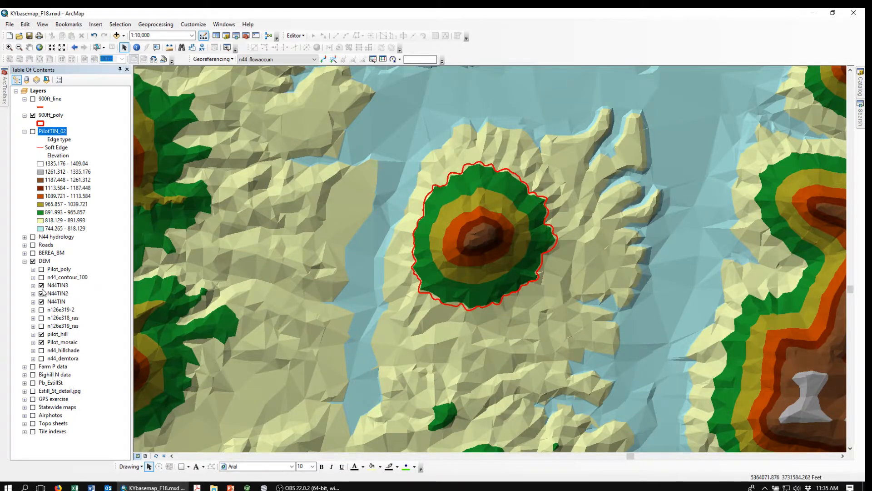
{"action": "left_click", "coordinate": [41, 286]}
{"action": "left_click", "coordinate": [42, 293]}
{"action": "left_click", "coordinate": [41, 302]}
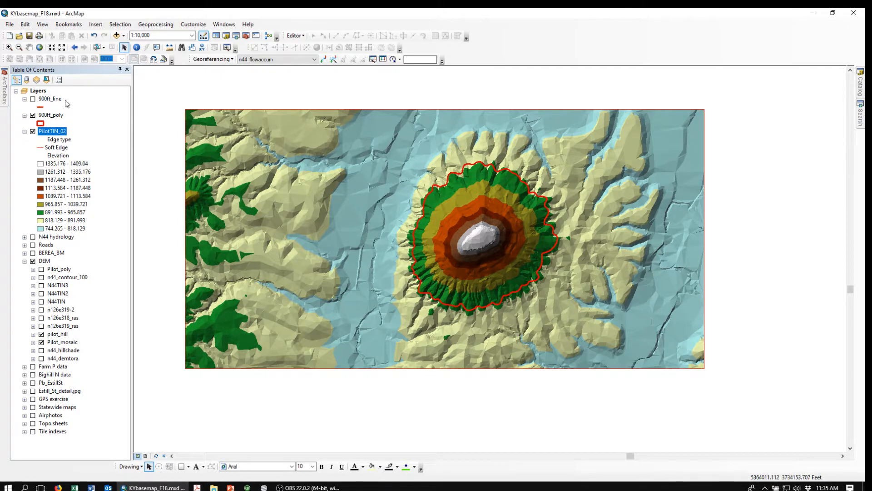
- Start the 3D Analyst Polygon Volume tool with PilotTIN_02 as the input surface
{"action": "left_click", "coordinate": [6, 94]}
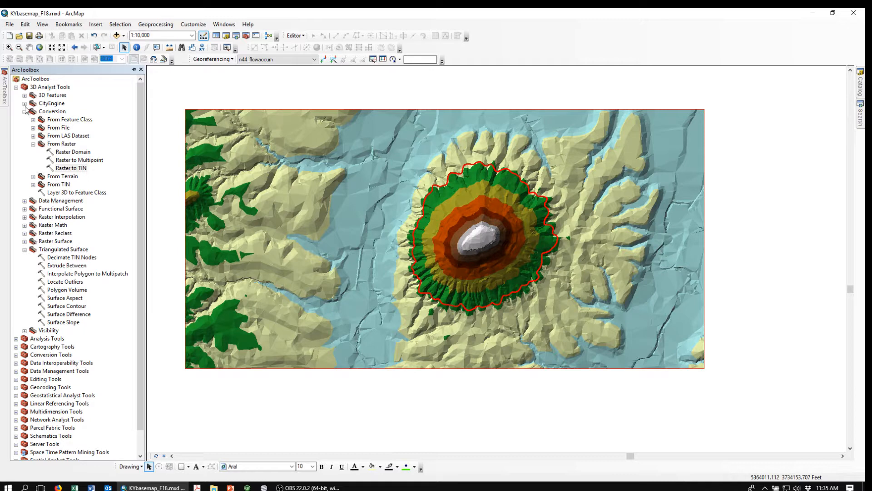
{"action": "left_click", "coordinate": [16, 88]}
{"action": "left_click", "coordinate": [16, 87]}
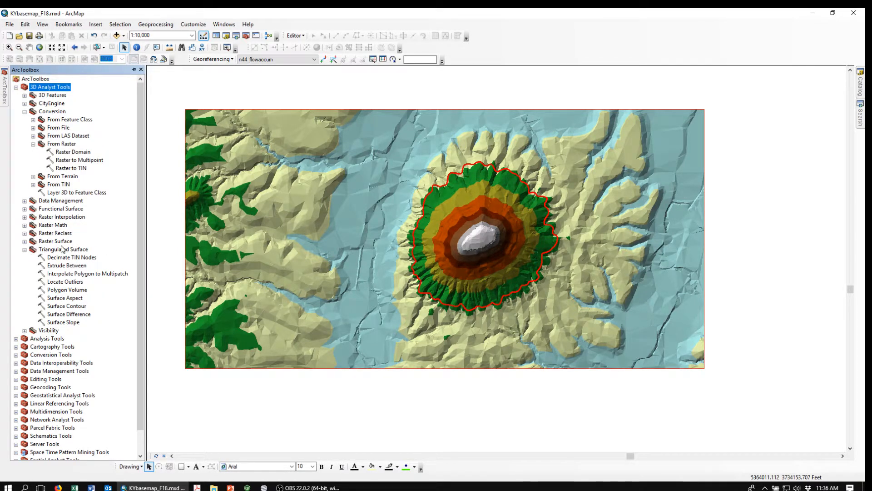
{"action": "double_click", "coordinate": [60, 291]}
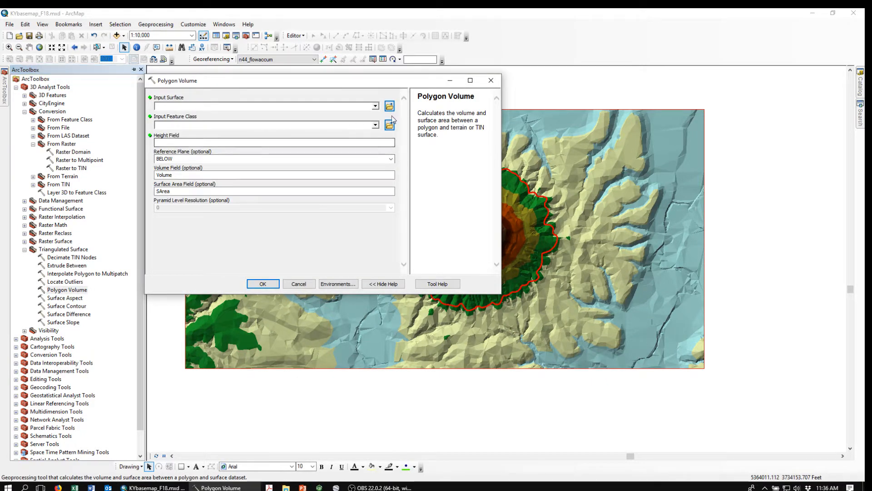
{"action": "left_click", "coordinate": [376, 106]}
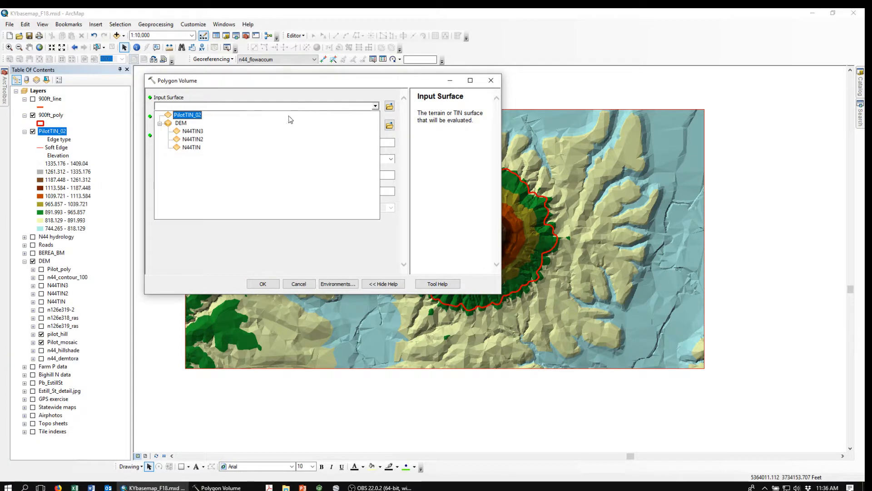
{"action": "left_click", "coordinate": [191, 116]}
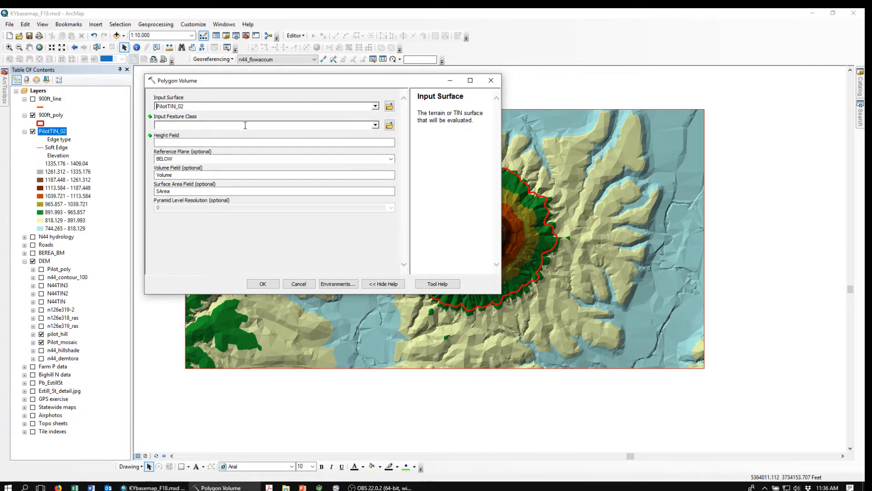
- Set 900ft_poly as the input feature class and Elevation as its height field for the volume calculation
{"action": "left_click", "coordinate": [375, 125]}
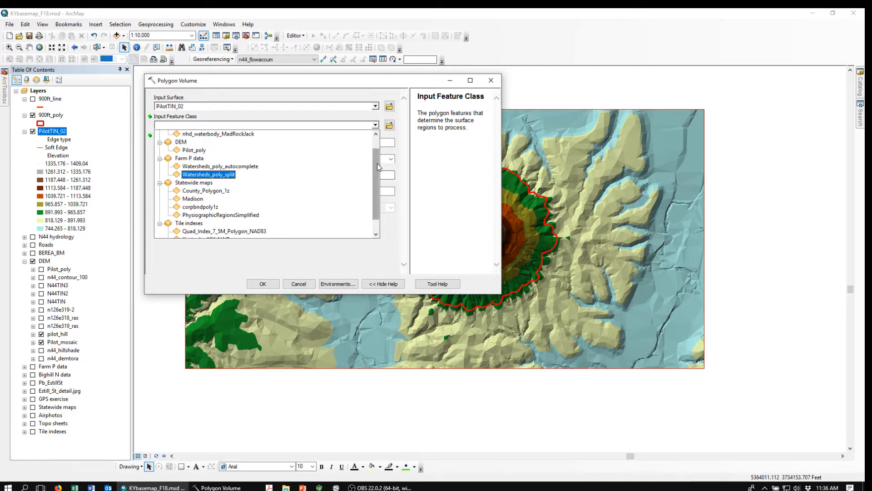
{"action": "left_click_drag", "start_coordinate": [376, 162], "coordinate": [372, 136]}
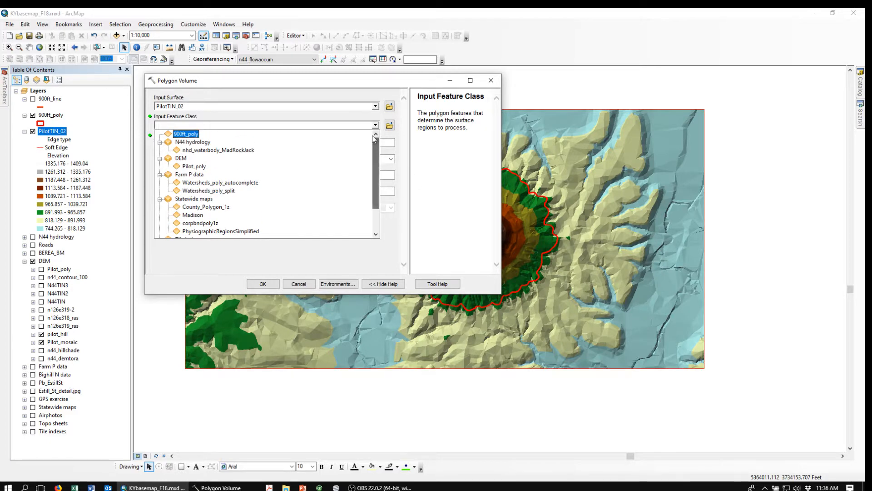
{"action": "left_click", "coordinate": [182, 136]}
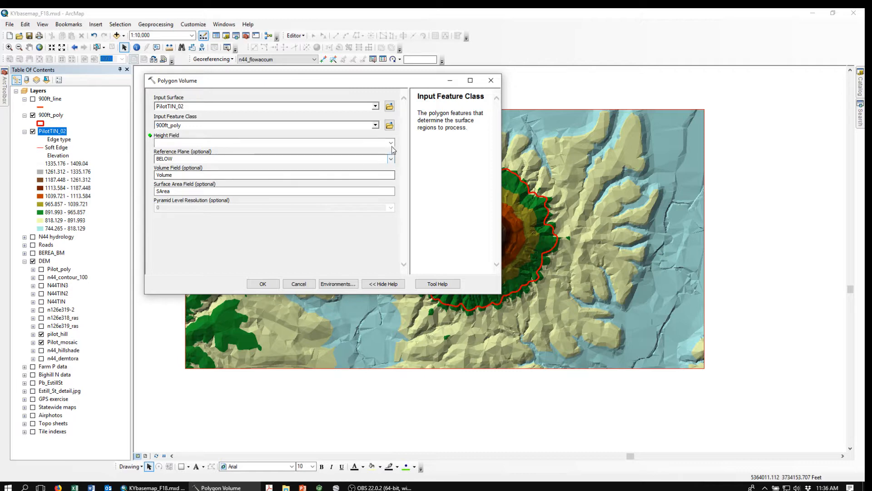
{"action": "left_click", "coordinate": [391, 143]}
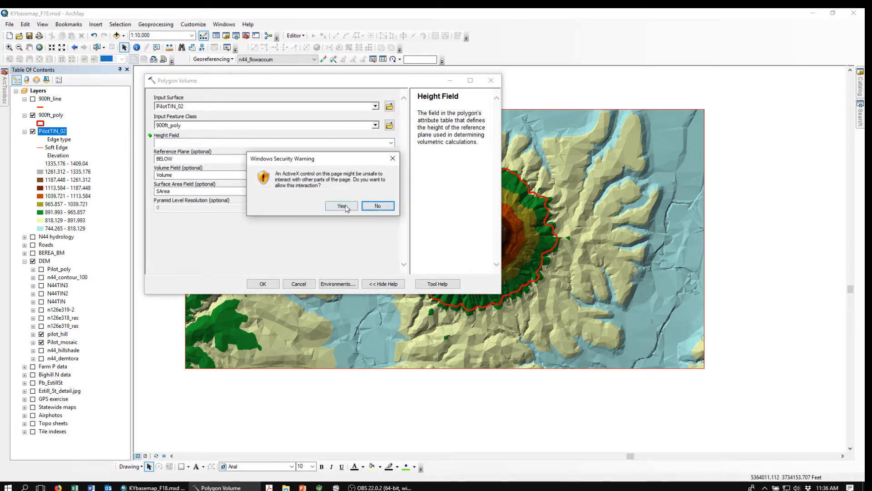
{"action": "left_click", "coordinate": [351, 206]}
{"action": "left_click", "coordinate": [391, 143]}
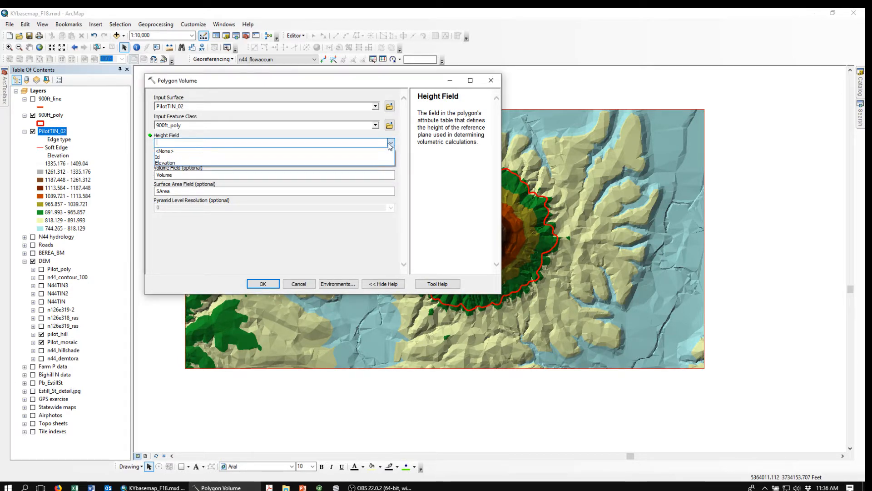
{"action": "left_click", "coordinate": [194, 163]}
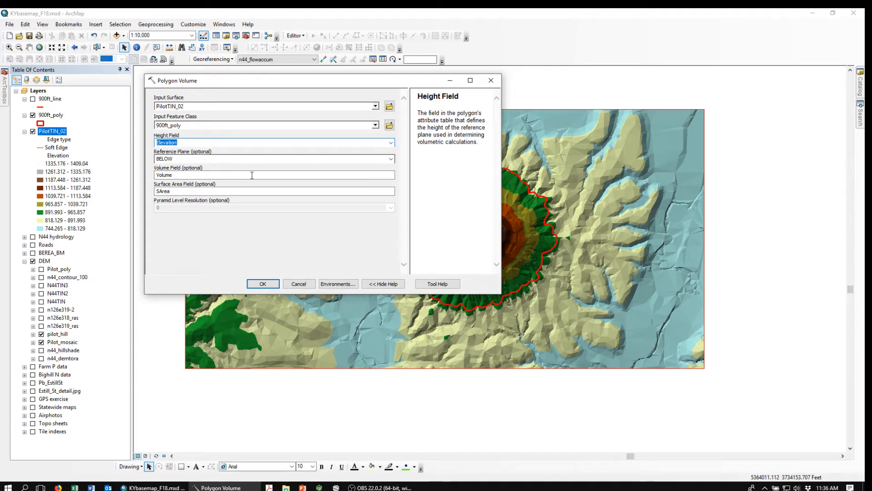
- Set the reference plane to ABOVE, run the Polygon Volume calculation and dismiss the completion report
{"action": "left_click", "coordinate": [390, 158]}
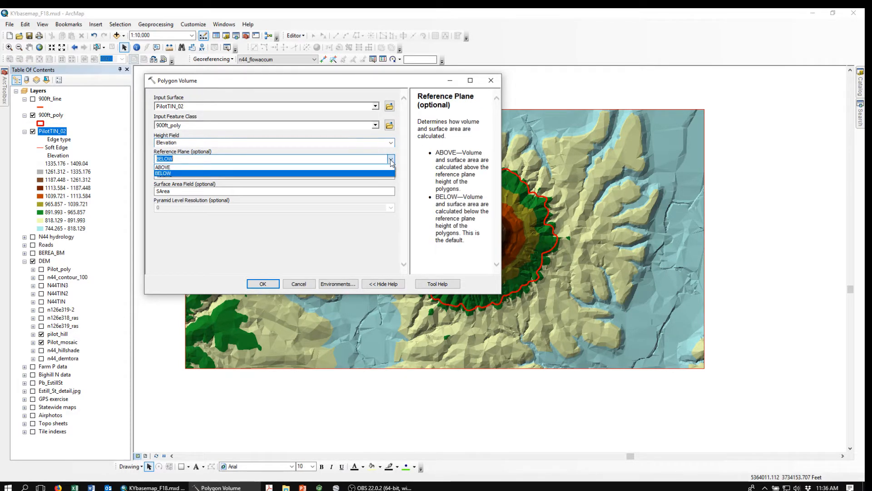
{"action": "left_click", "coordinate": [164, 167]}
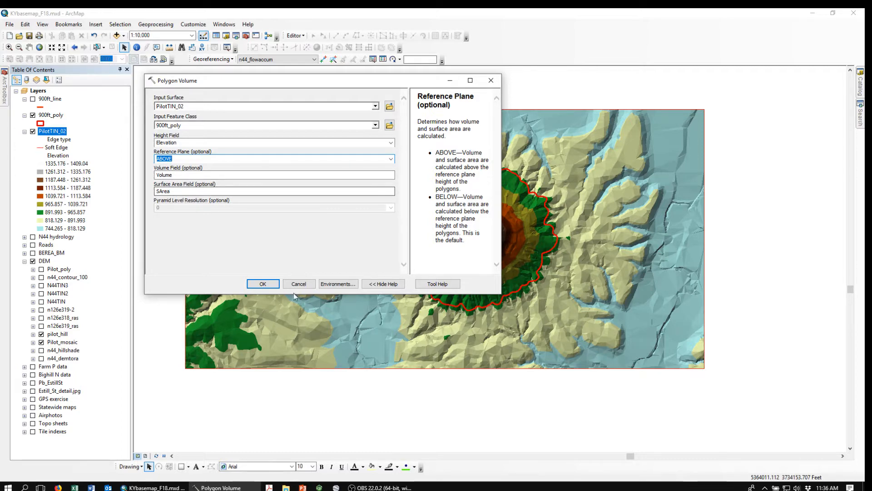
{"action": "left_click", "coordinate": [263, 284]}
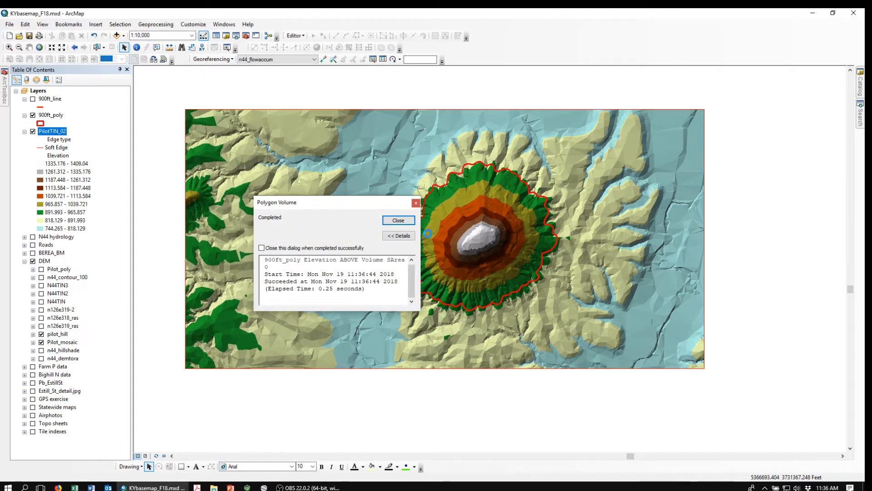
{"action": "left_click", "coordinate": [398, 221]}
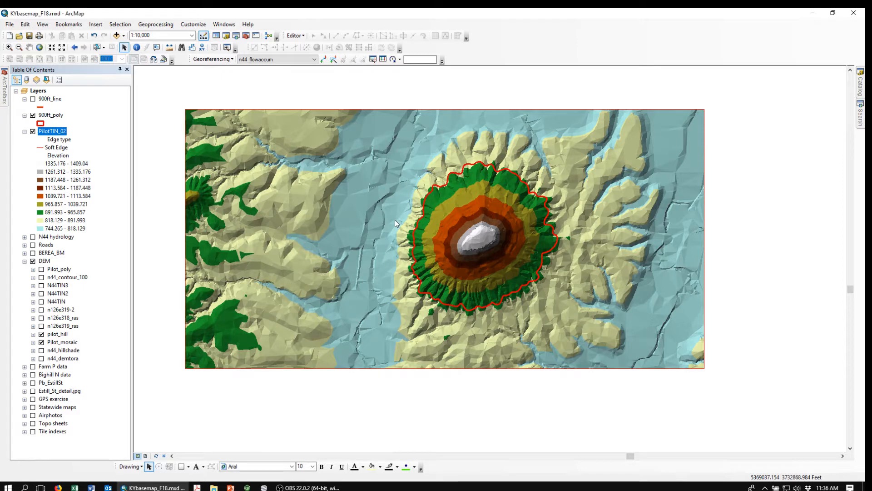
- Add a Double field named Vol_cu_mi to the 900ft_poly attribute table
{"action": "right_click", "coordinate": [46, 118]}
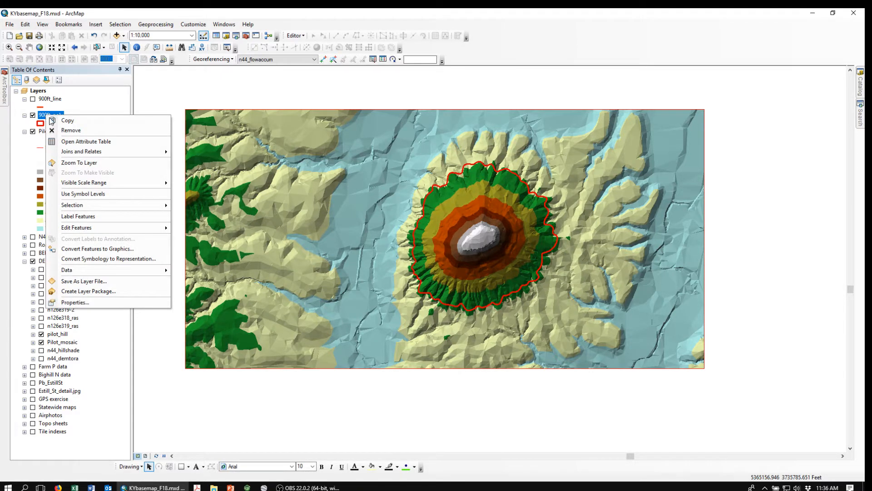
{"action": "left_click", "coordinate": [72, 142]}
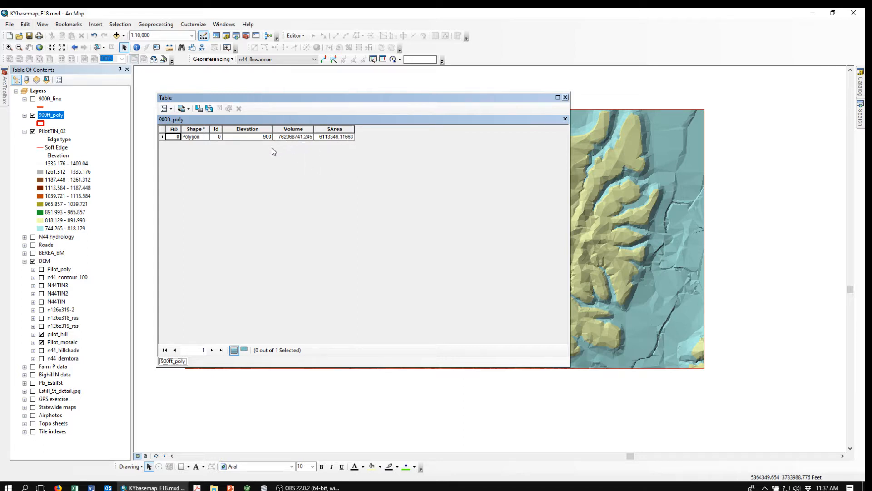
{"action": "left_click", "coordinate": [166, 108]}
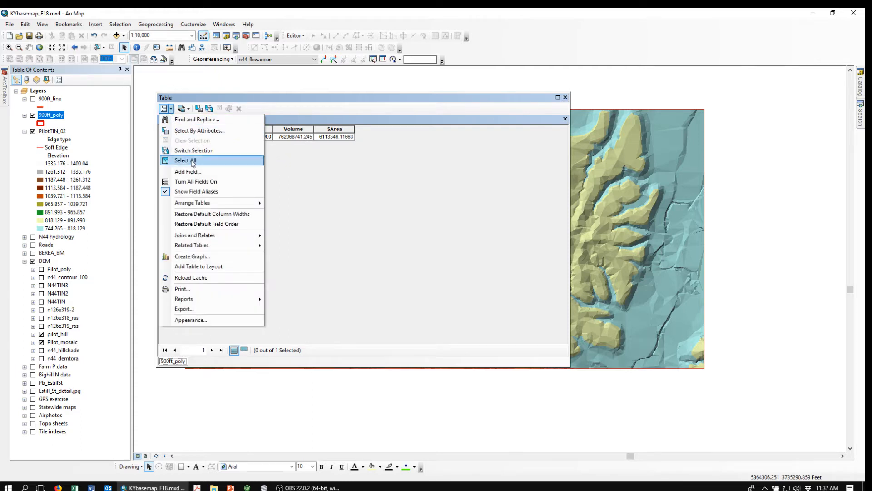
{"action": "left_click", "coordinate": [187, 172]}
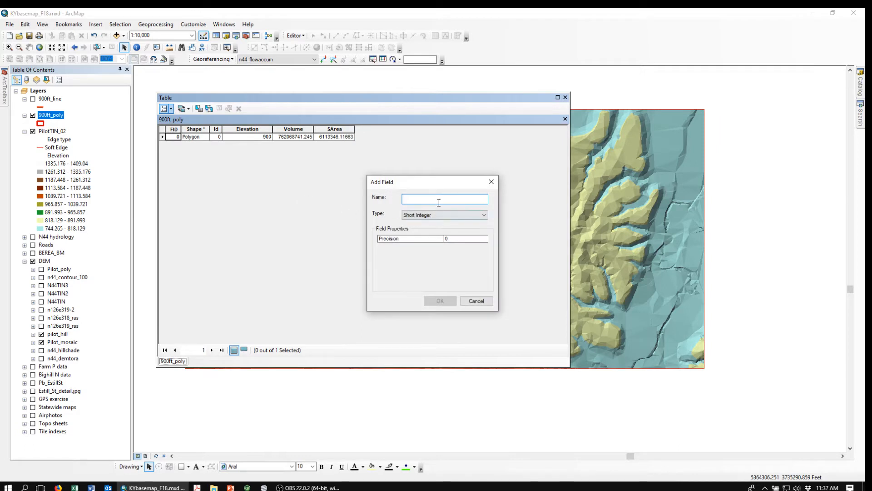
{"action": "type", "text": "Vol_cu"}
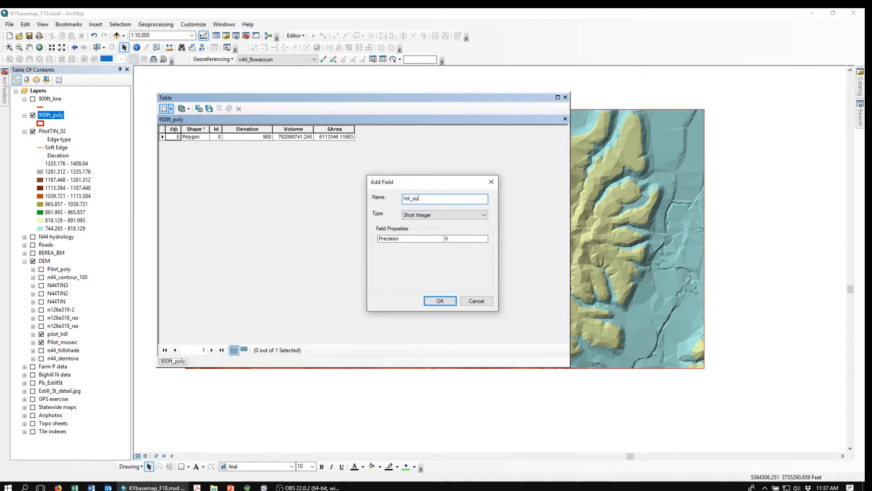
{"action": "type", "text": "mi"}
{"action": "left_click_drag", "start_coordinate": [416, 199], "coordinate": [419, 199]}
{"action": "type", "text": "_mi"}
{"action": "left_click", "coordinate": [485, 216]}
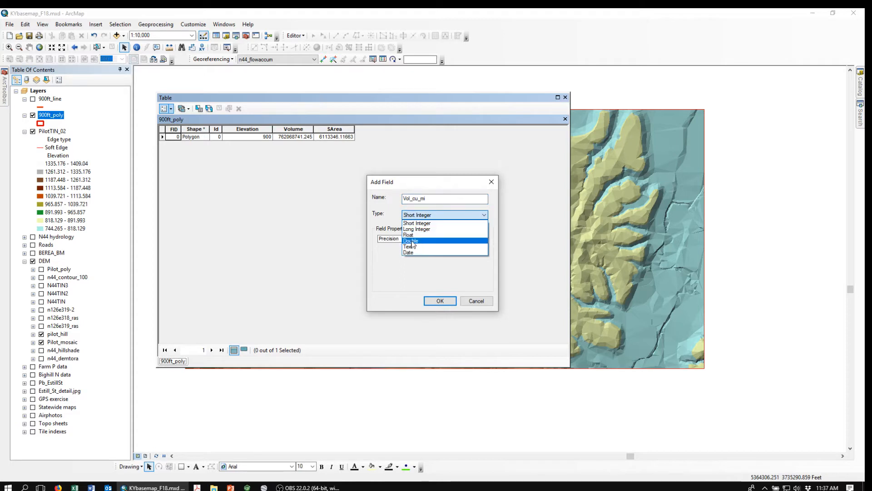
{"action": "left_click", "coordinate": [411, 242]}
{"action": "left_click", "coordinate": [432, 299]}
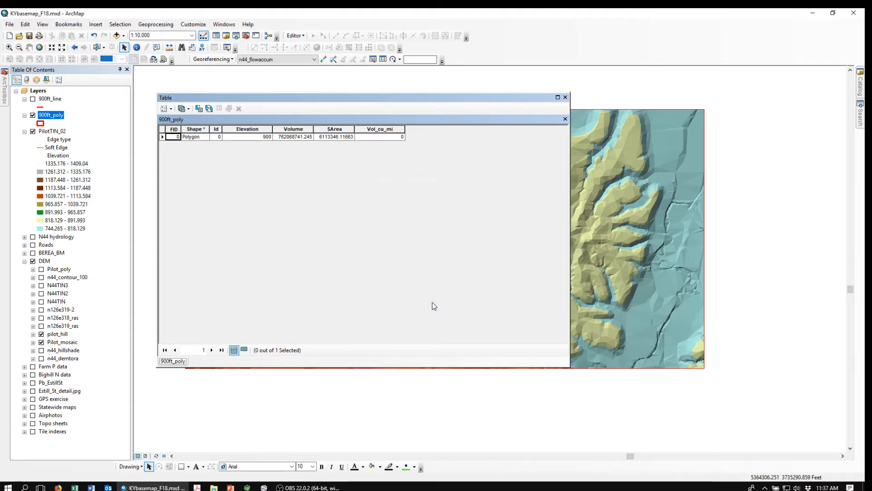
- Calculate the Vol_cu_mi field as [Volume]/(5280^3) with the Field Calculator, and close the attribute table
{"action": "right_click", "coordinate": [366, 127]}
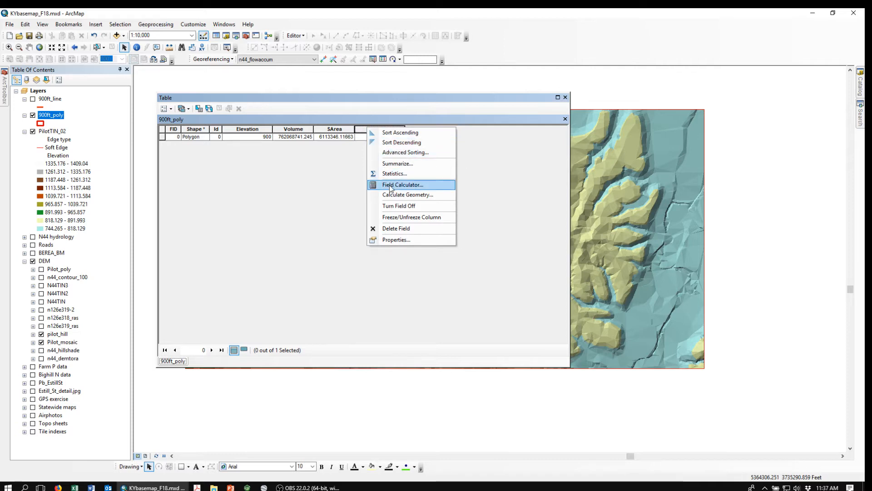
{"action": "left_click", "coordinate": [391, 184]}
{"action": "left_click", "coordinate": [411, 268]}
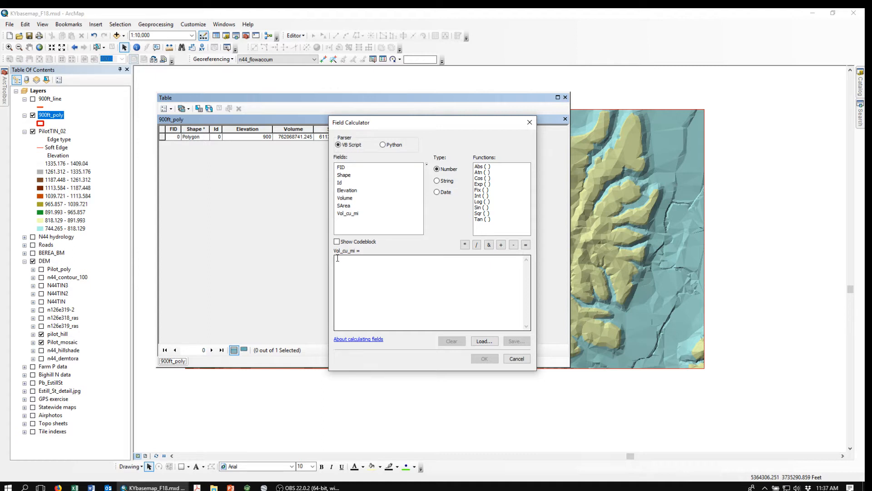
{"action": "left_click", "coordinate": [349, 198]}
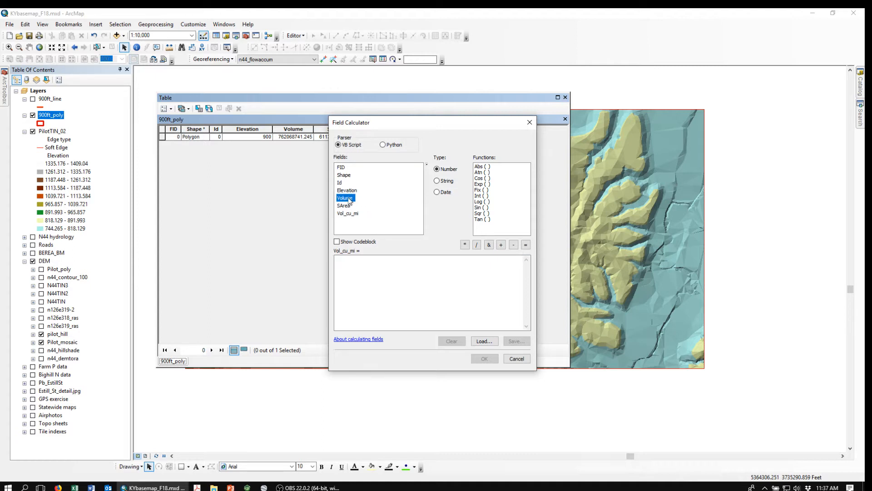
{"action": "double_click", "coordinate": [346, 199]}
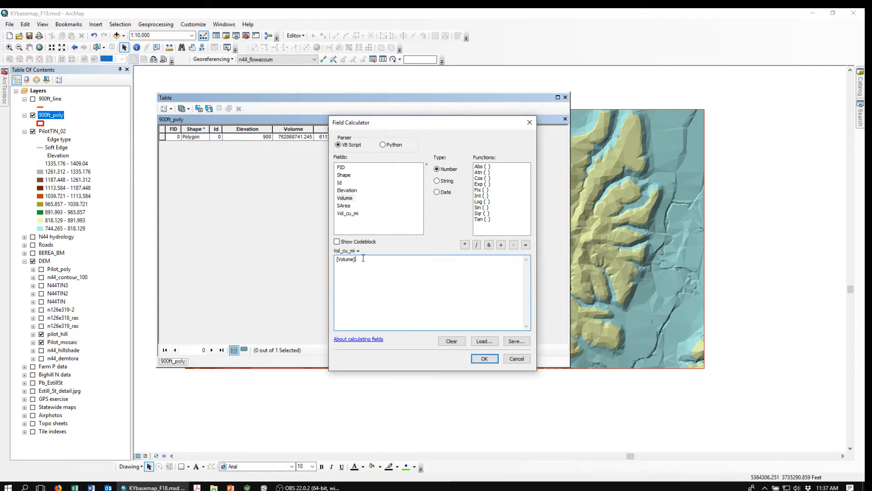
{"action": "type", "text": "/"}
{"action": "type", "text": "(5280^3"}
{"action": "left_click", "coordinate": [485, 359]}
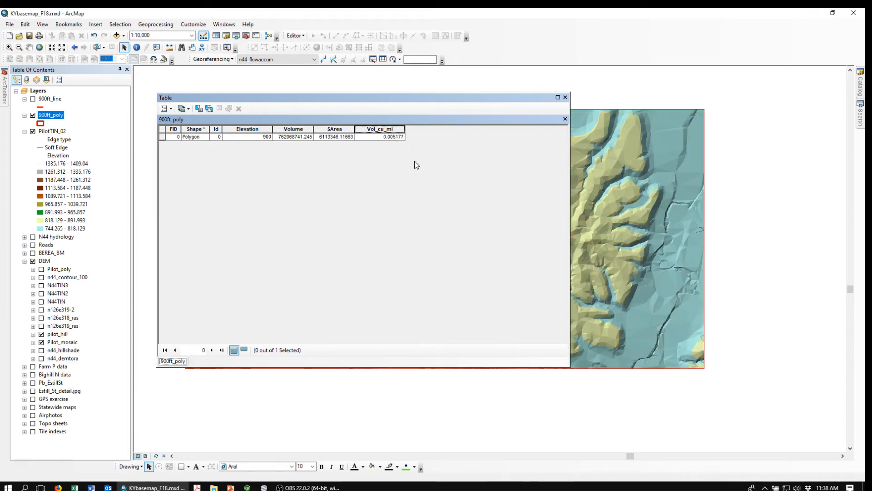
{"action": "left_click", "coordinate": [565, 97]}
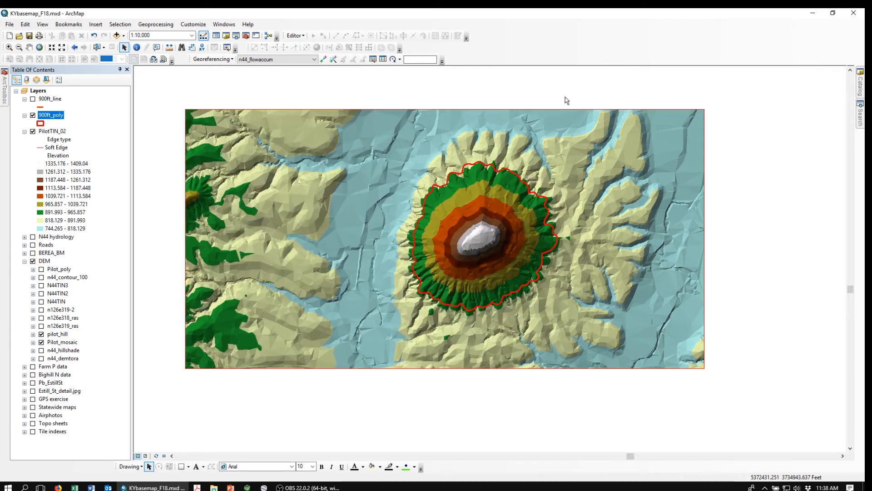